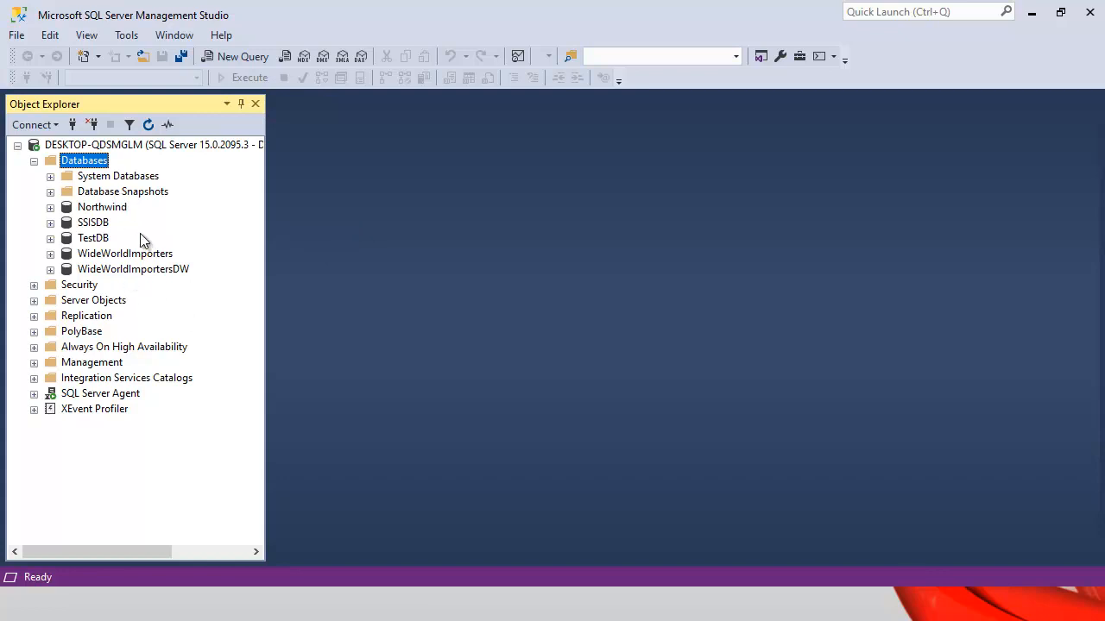
- Look over the Northwind database and switch to File Explorer to check its backup in the MSSQL Backup folder
right_click(89, 164)
left_click(454, 214)
left_click(106, 223)
left_click(108, 208)
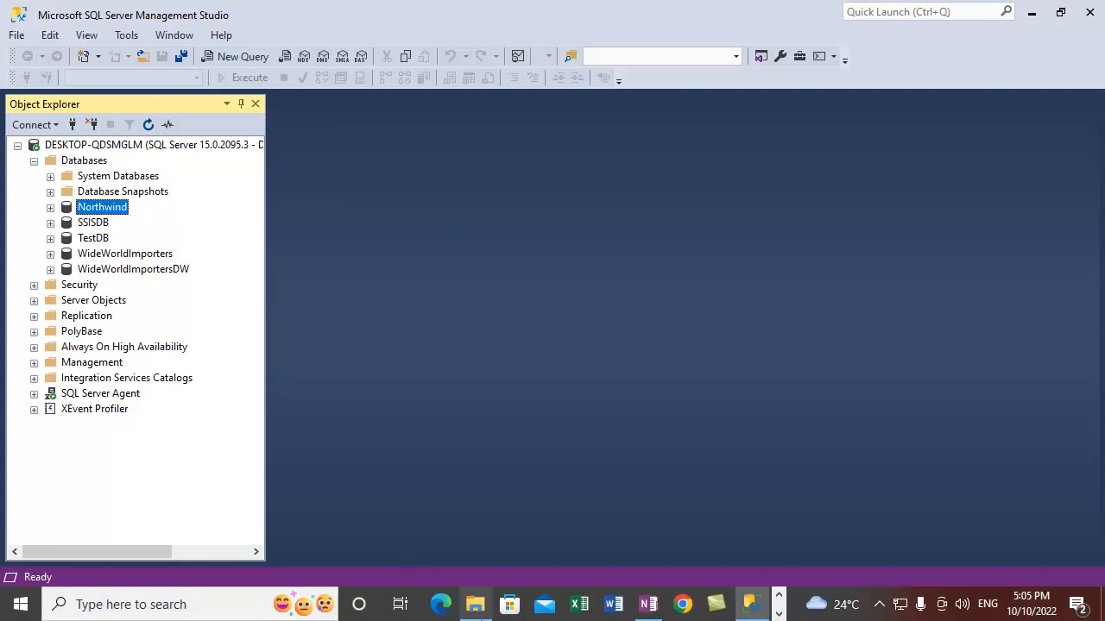
left_click(475, 604)
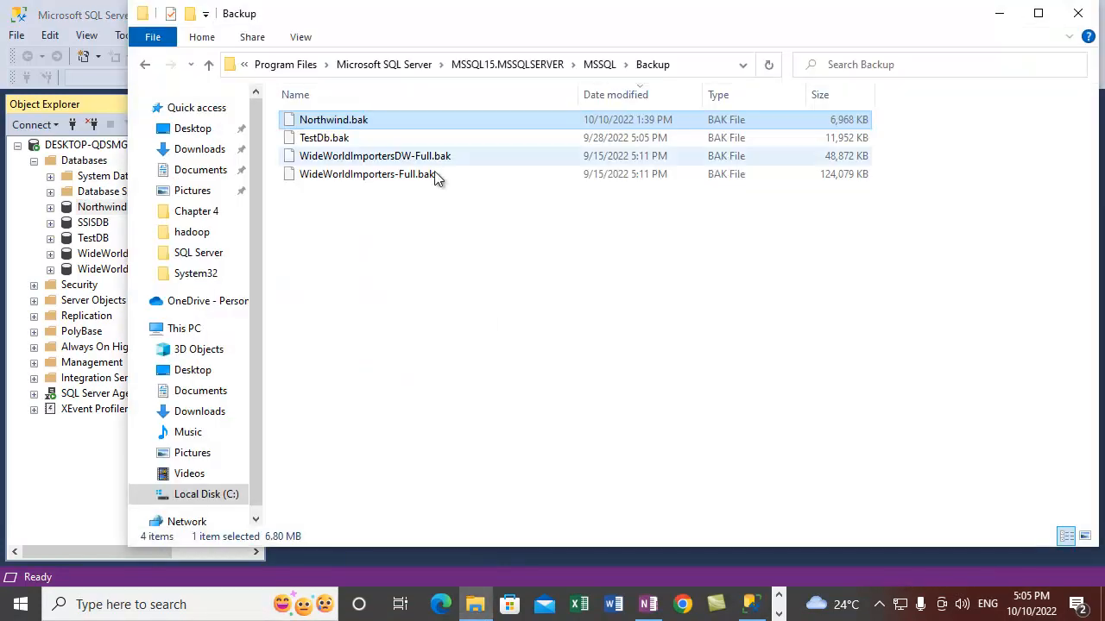
left_click(998, 13)
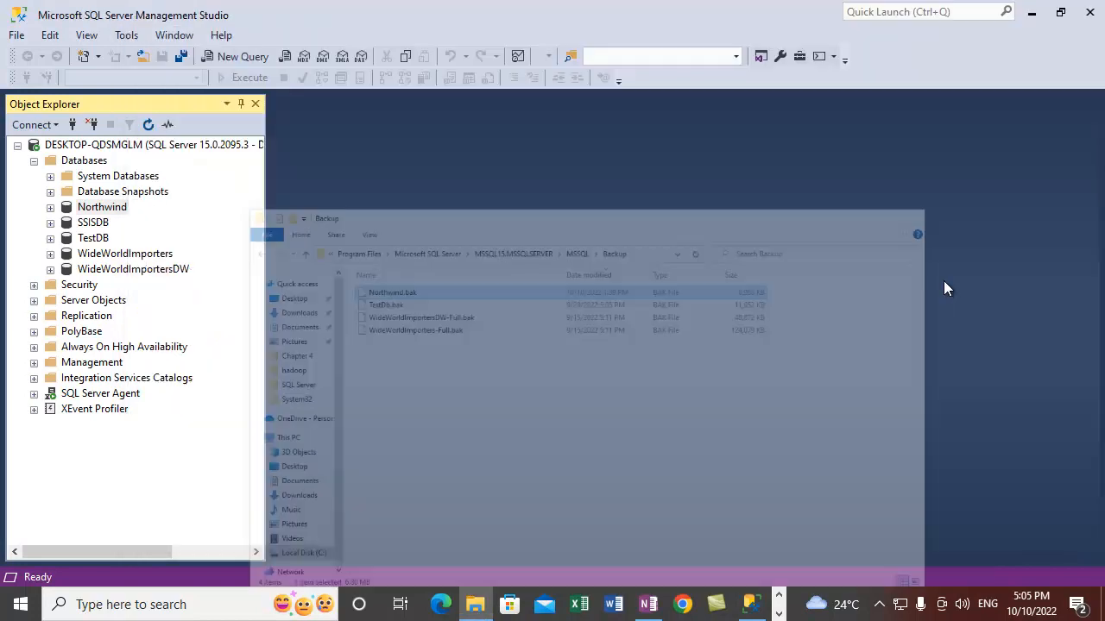
- Start a database restore from a device, adding Northwind.bak as the backup media file
right_click(77, 166)
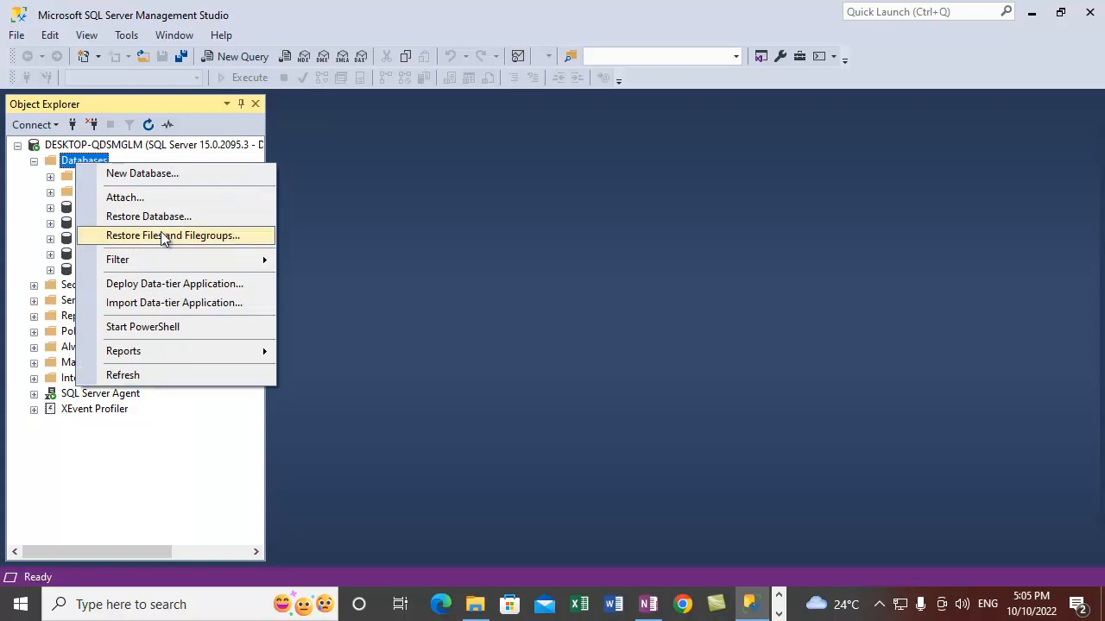
left_click(153, 217)
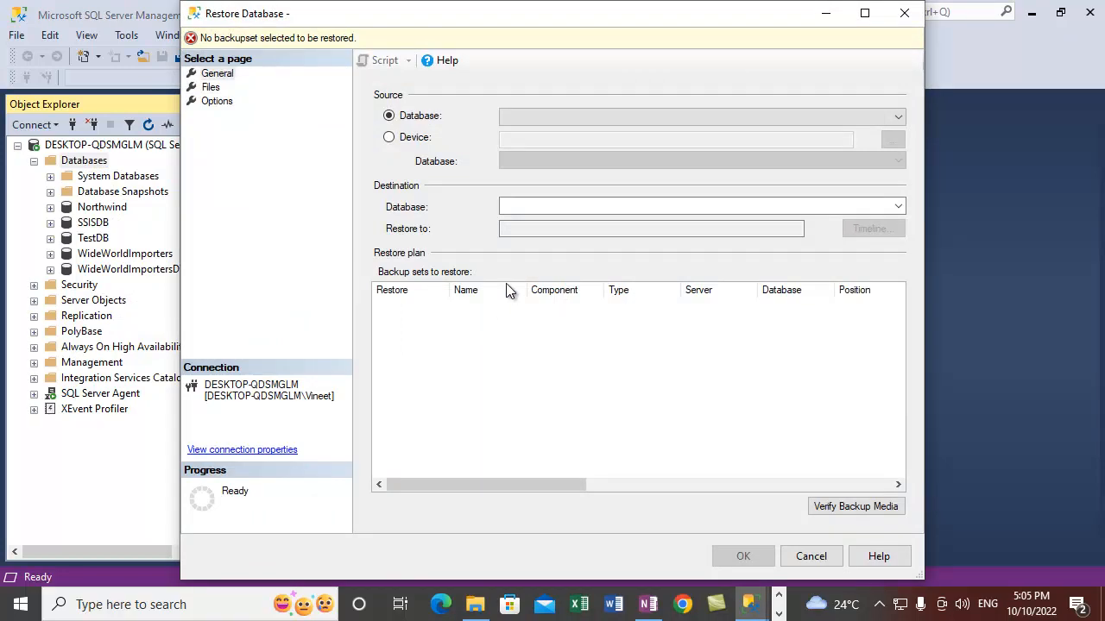
left_click(409, 145)
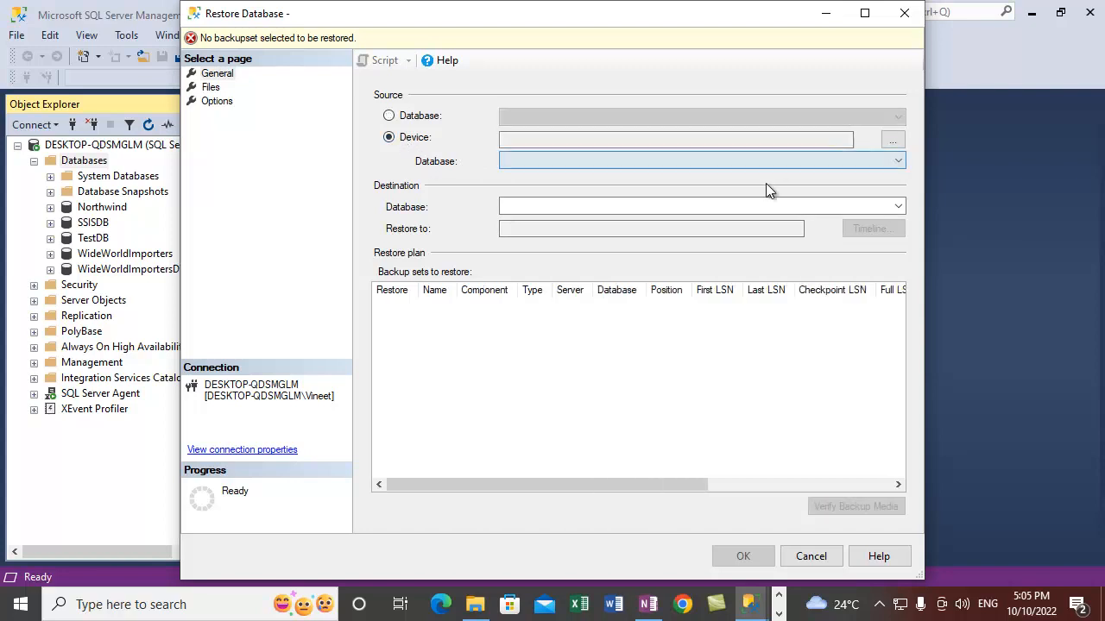
left_click(892, 140)
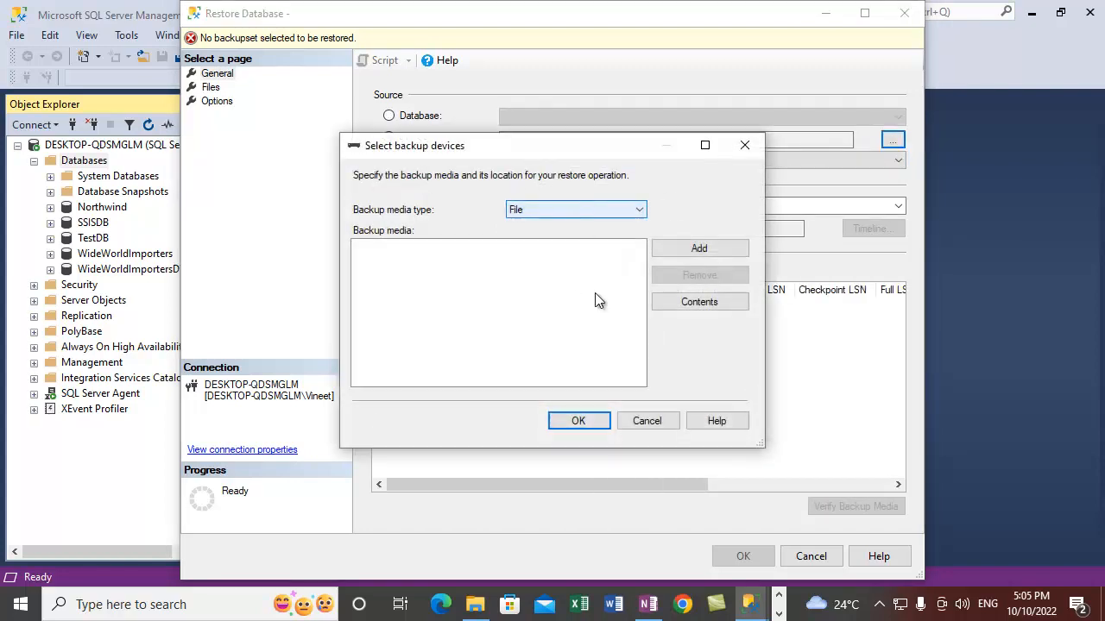
left_click(699, 248)
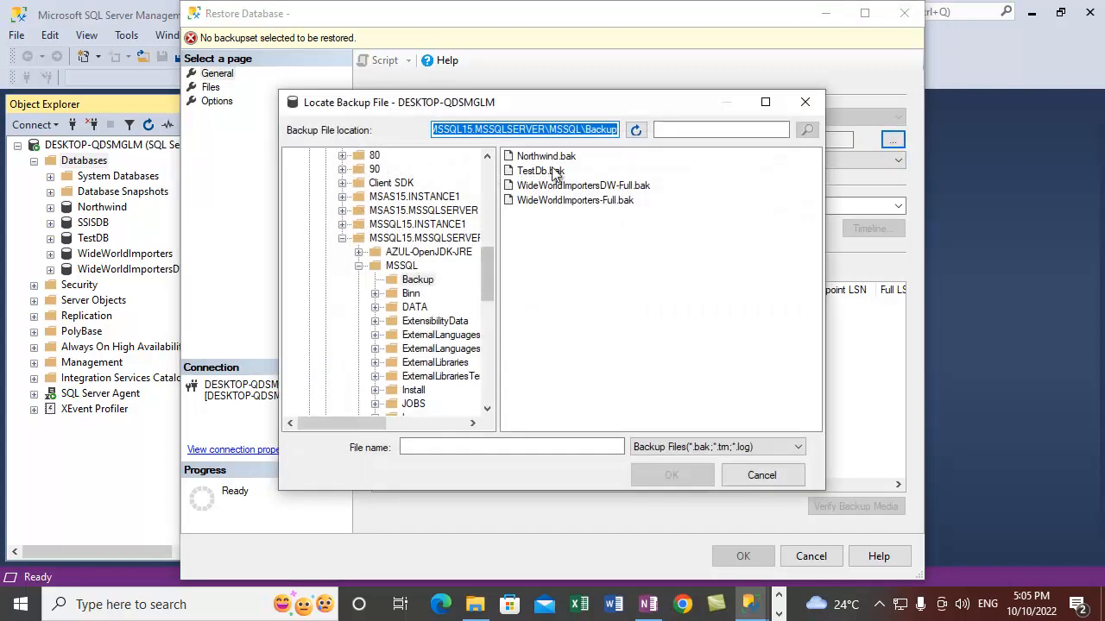
left_click(540, 171)
left_click(547, 156)
left_click(673, 480)
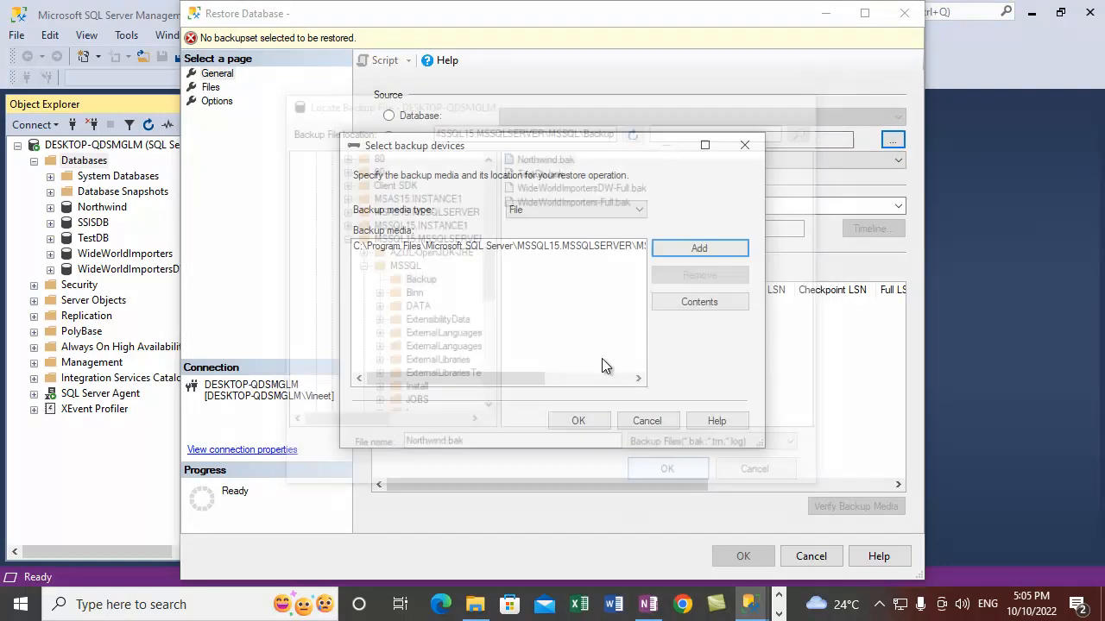
left_click(553, 420)
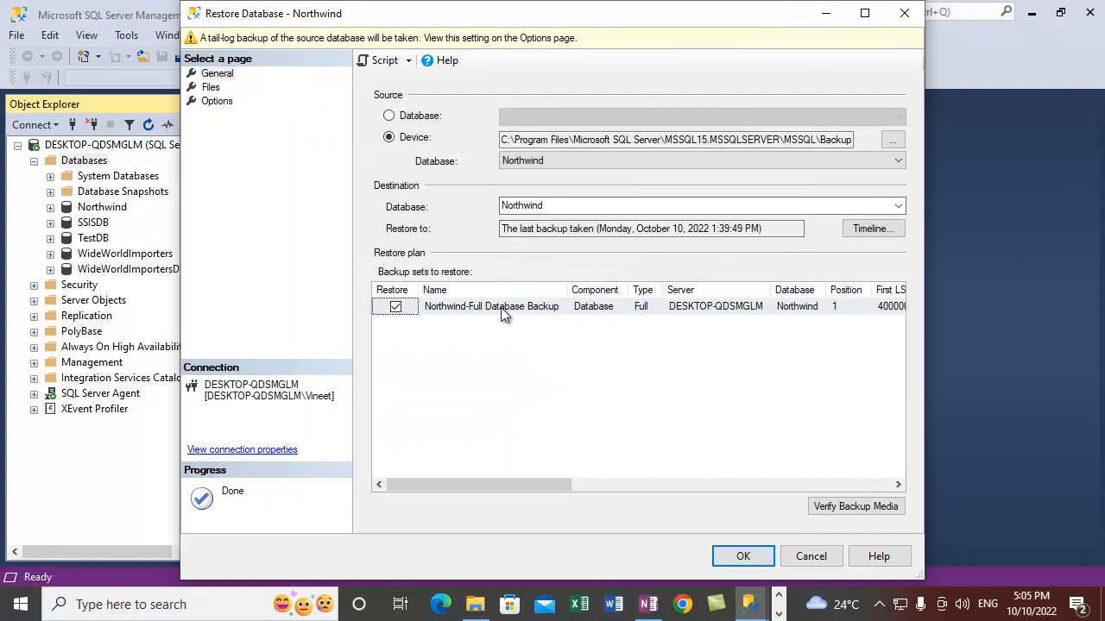
- Set the destination database name of the restore to Sales
left_click(561, 207)
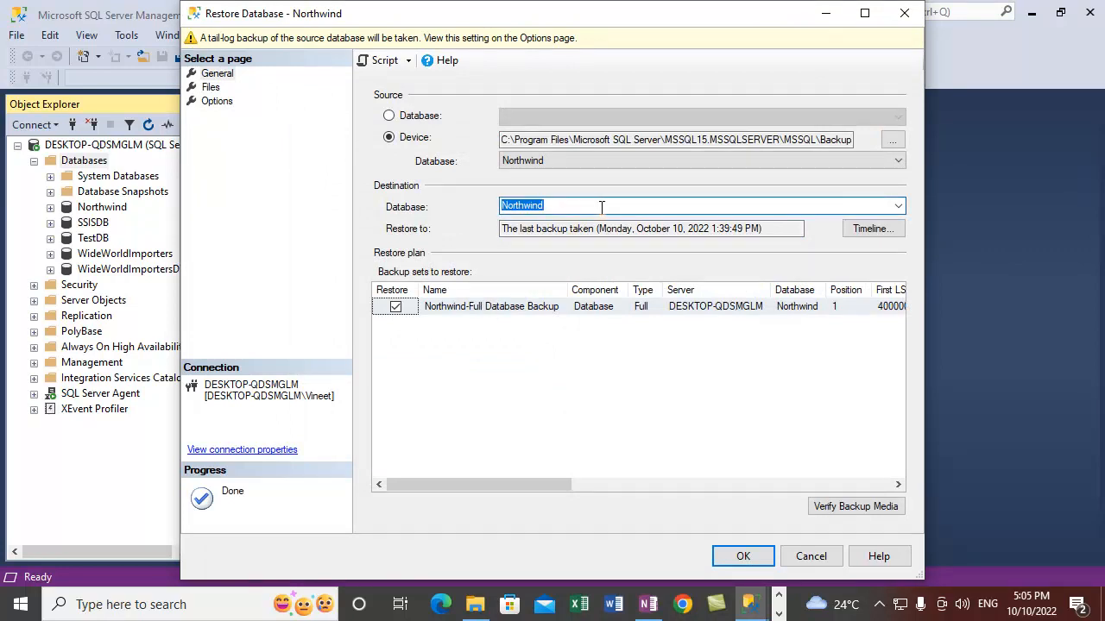
type("Sales")
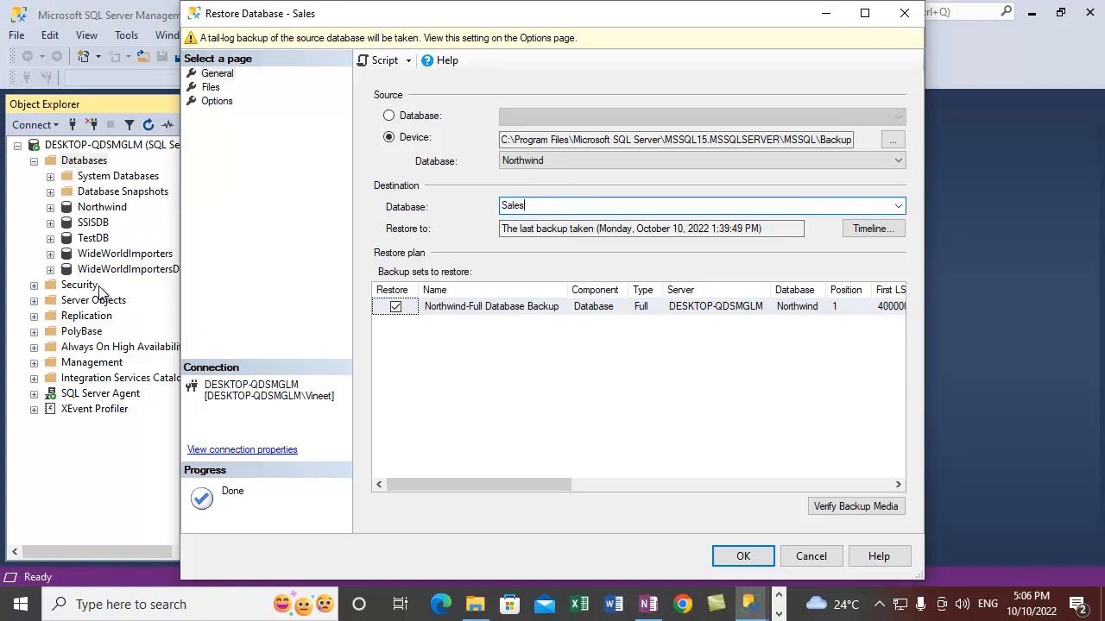
left_click(621, 307)
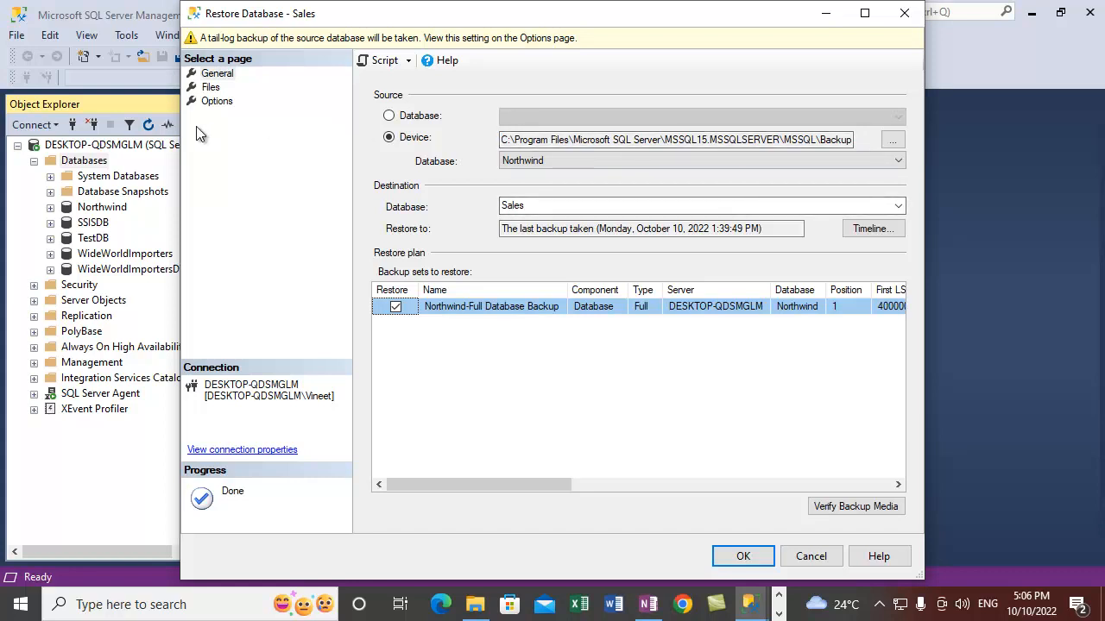
- Turn off the tail-log backup before restore and set the destination database name to Purchase
left_click(220, 102)
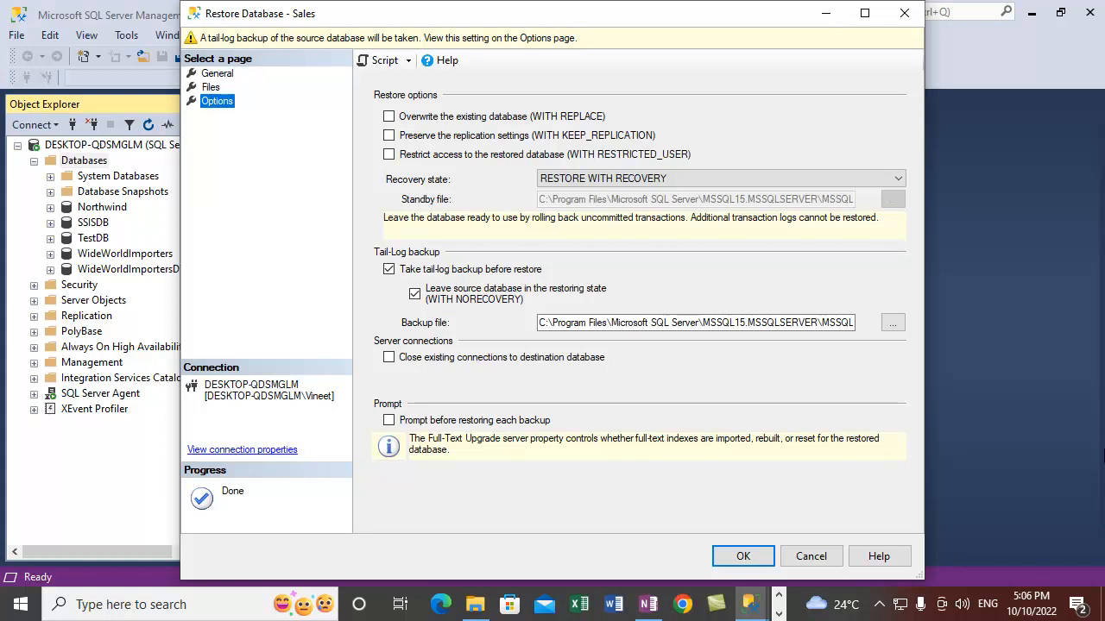
left_click(388, 269)
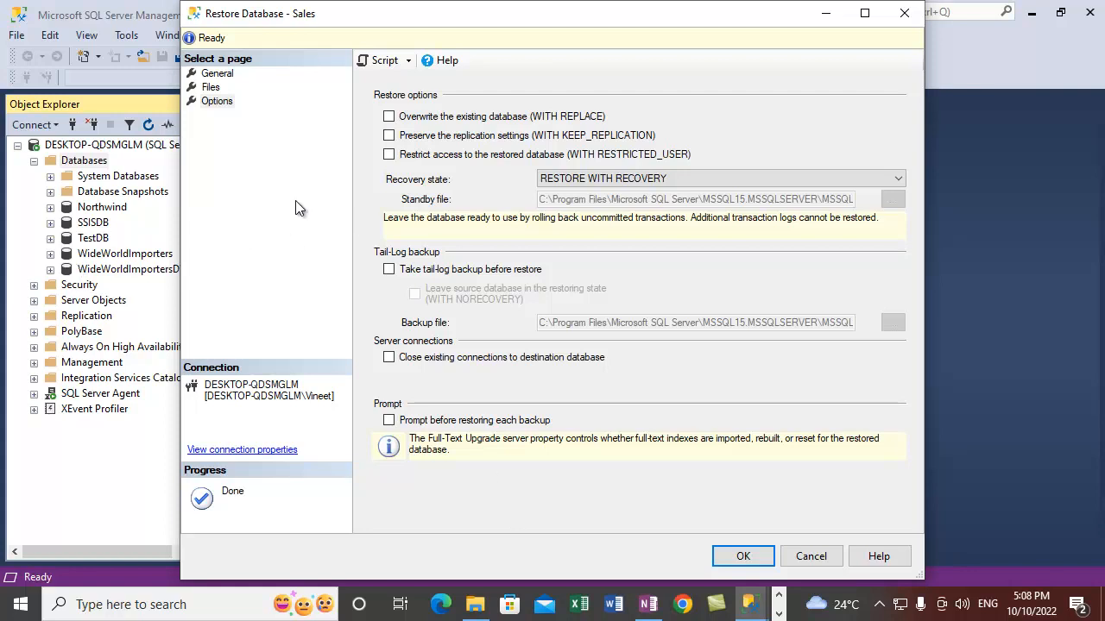
left_click(210, 87)
left_click(217, 73)
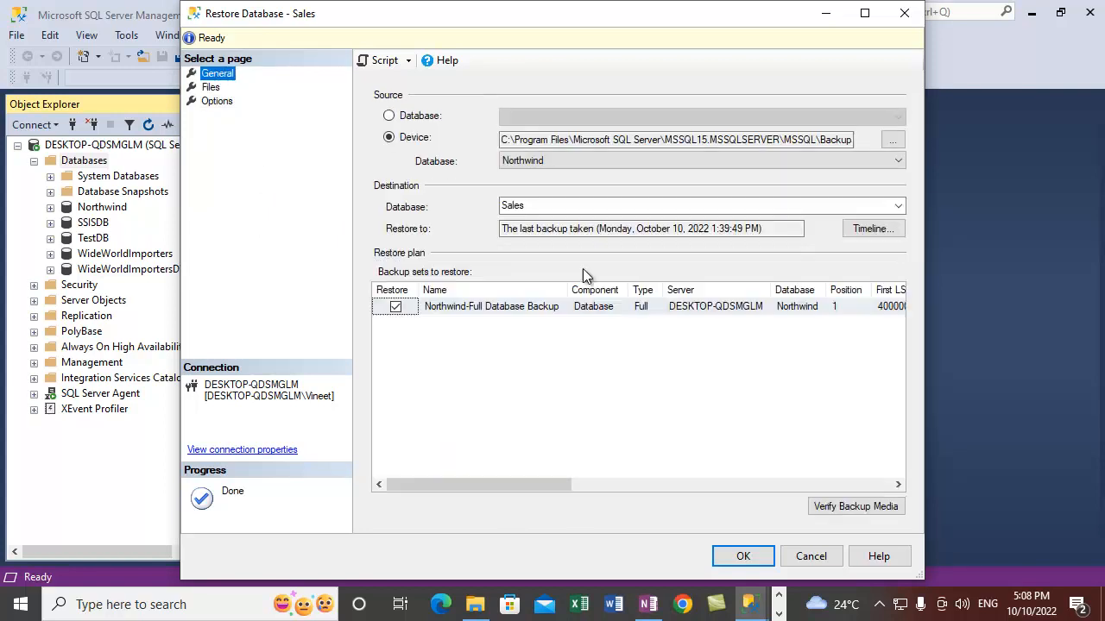
left_click(547, 204)
type("Purchase")
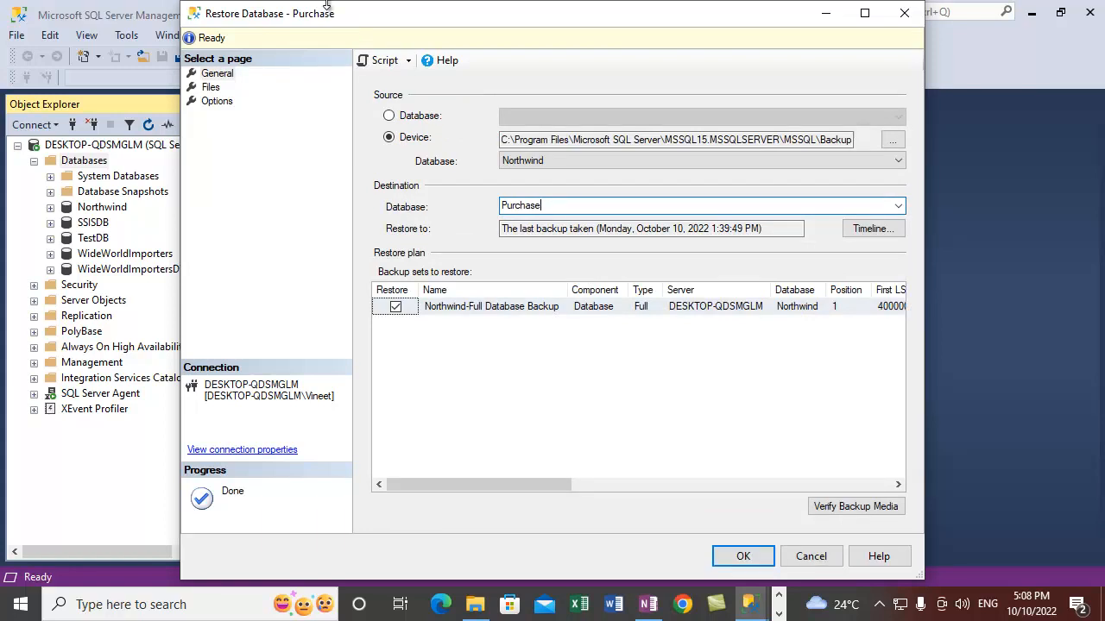
left_click(217, 101)
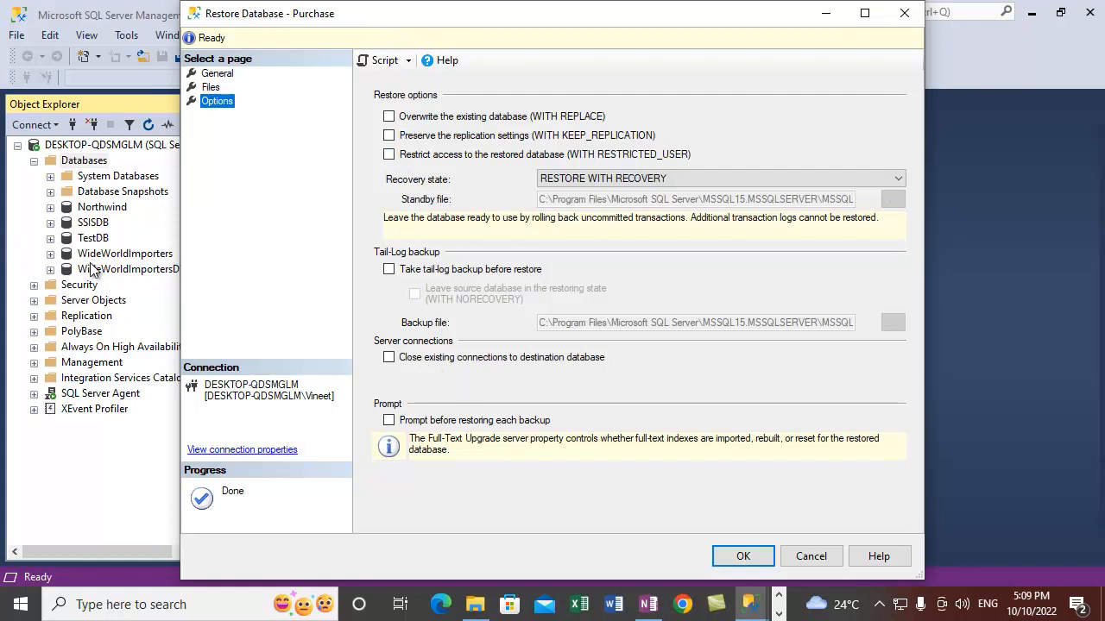
left_click(218, 74)
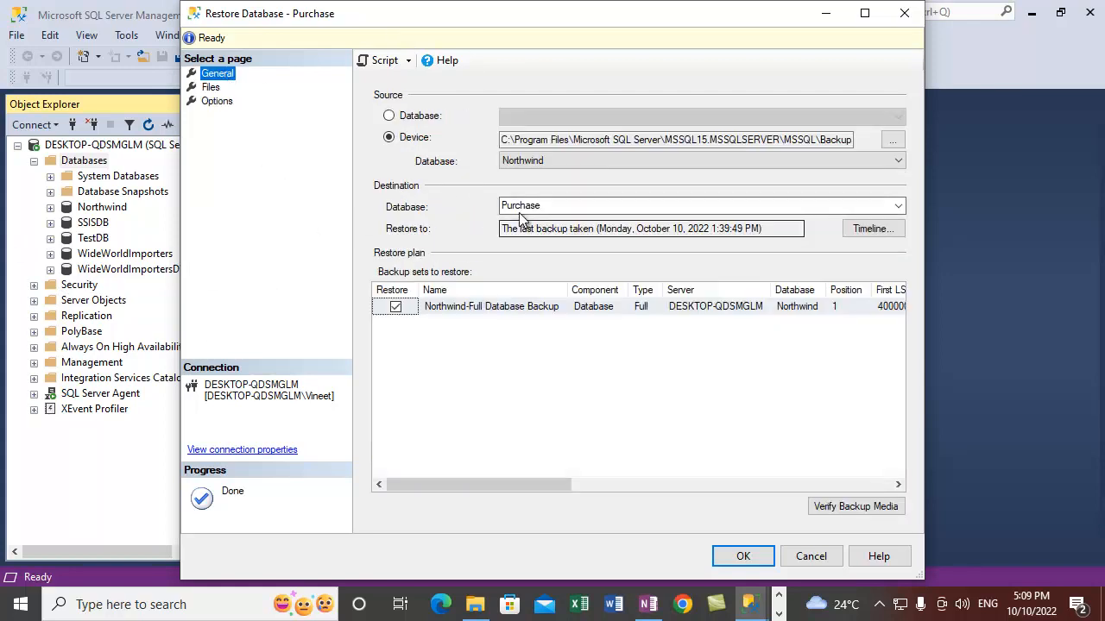
- Try to run the restore to the Purchase database and read the error details
left_click(740, 559)
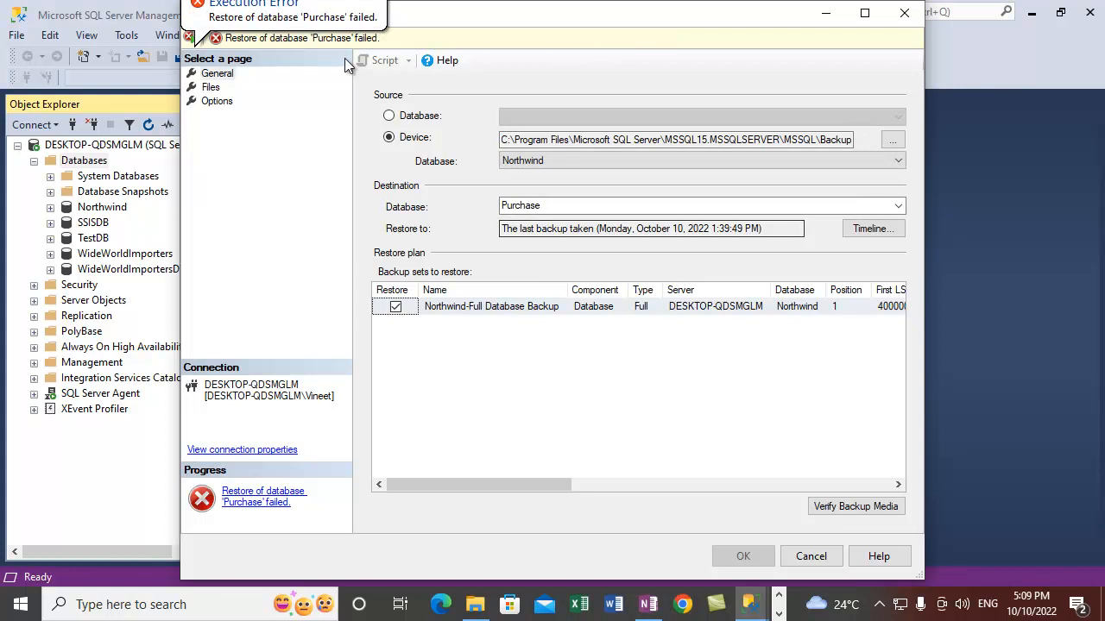
left_click(317, 16)
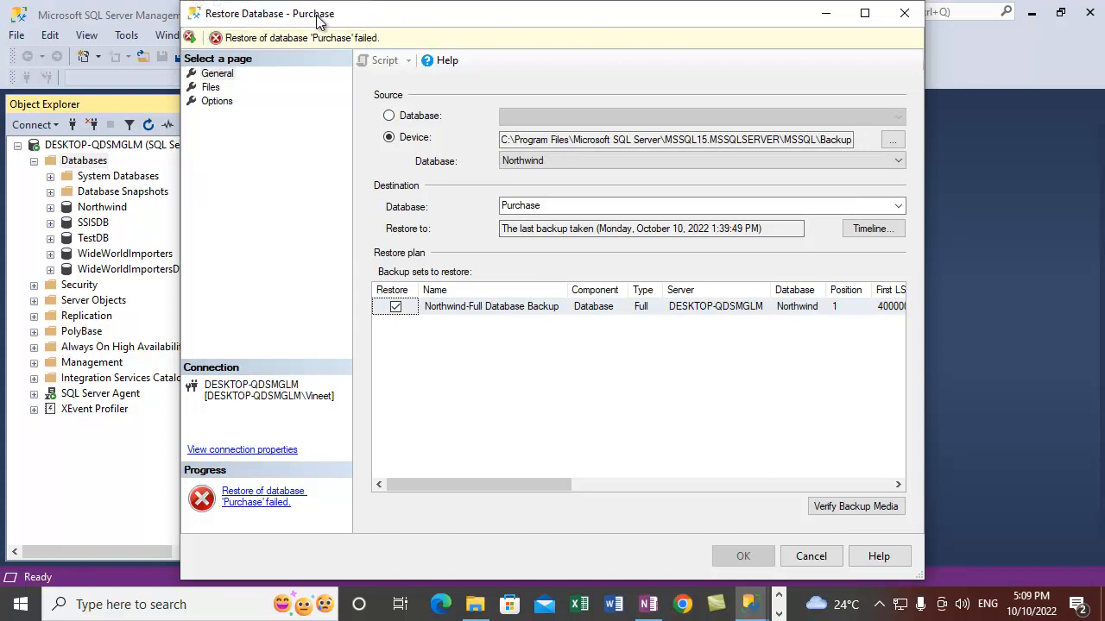
left_click(265, 38)
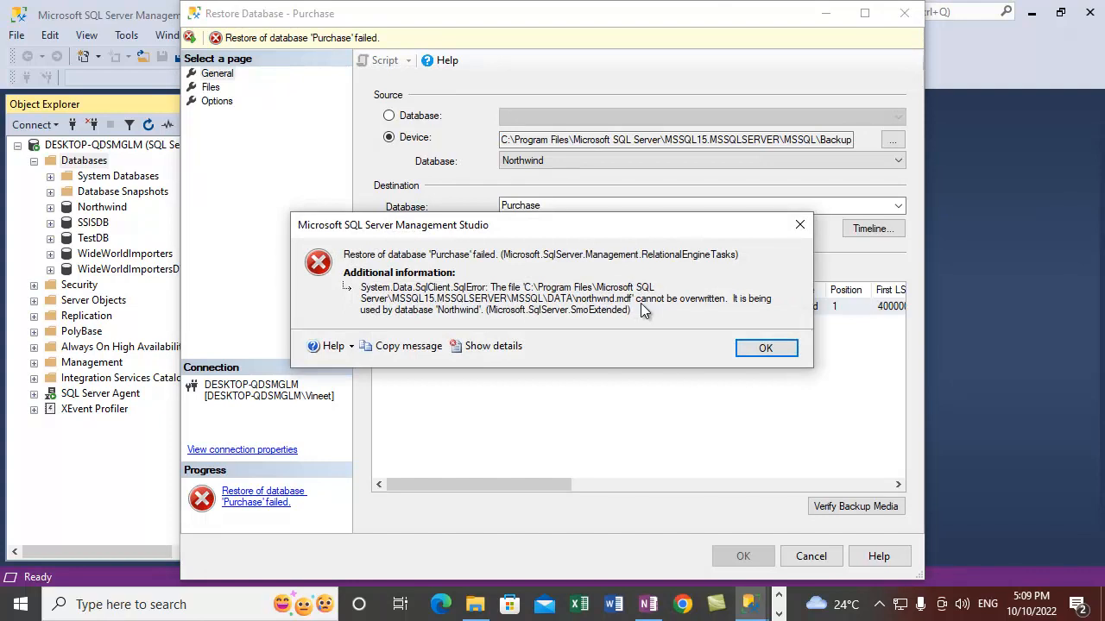
left_click(758, 351)
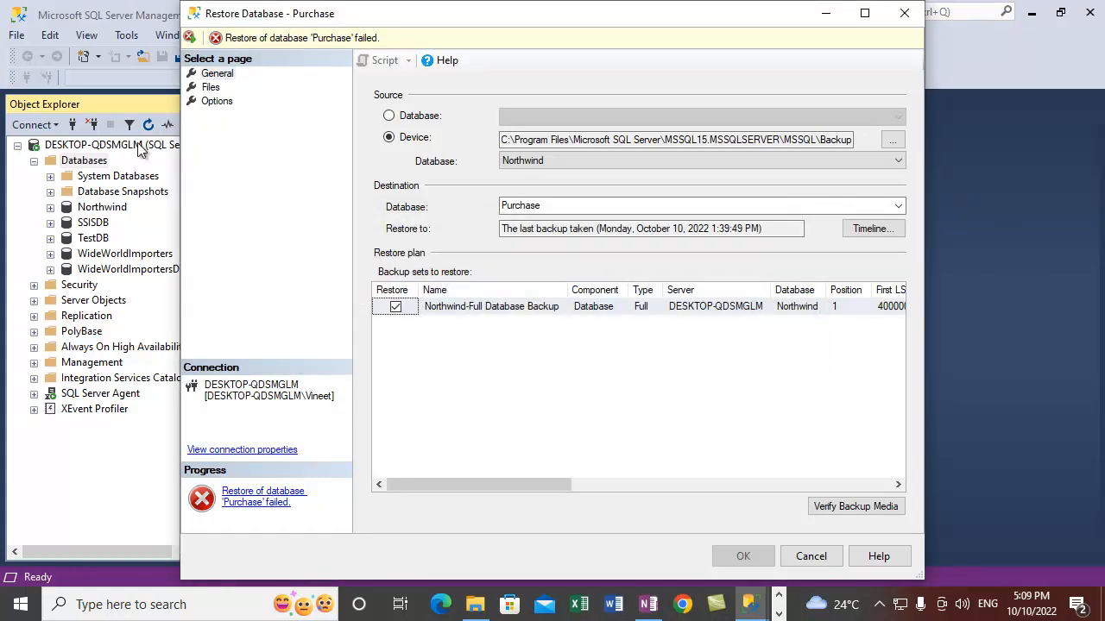
- Open the restore file settings and browse the target location of the Northwind rows data file
left_click(214, 74)
left_click(210, 89)
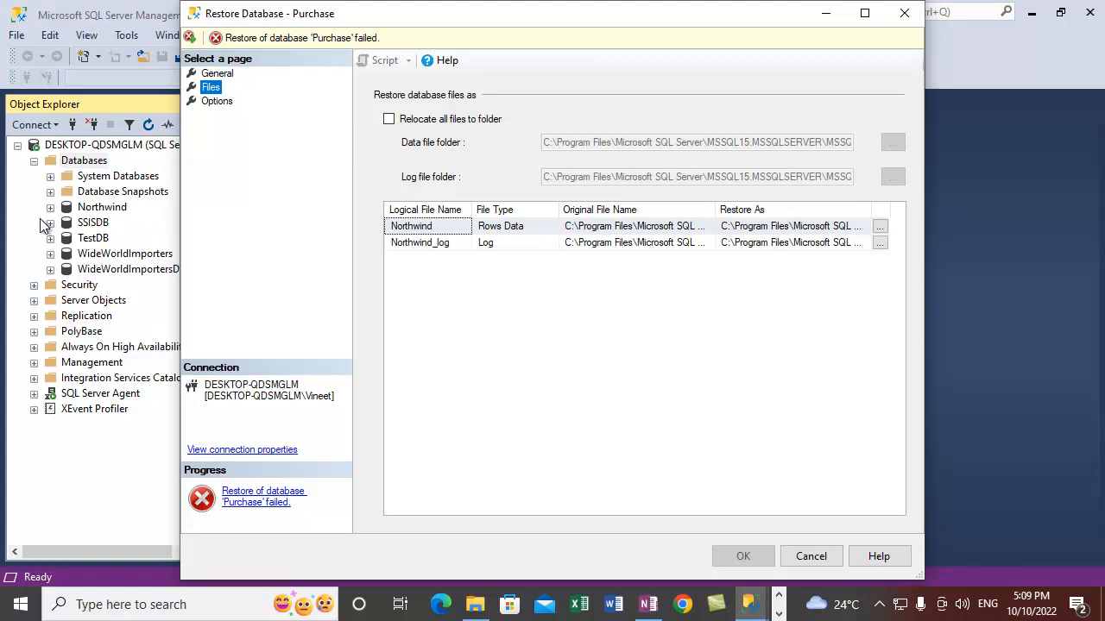
left_click(785, 226)
left_click(880, 226)
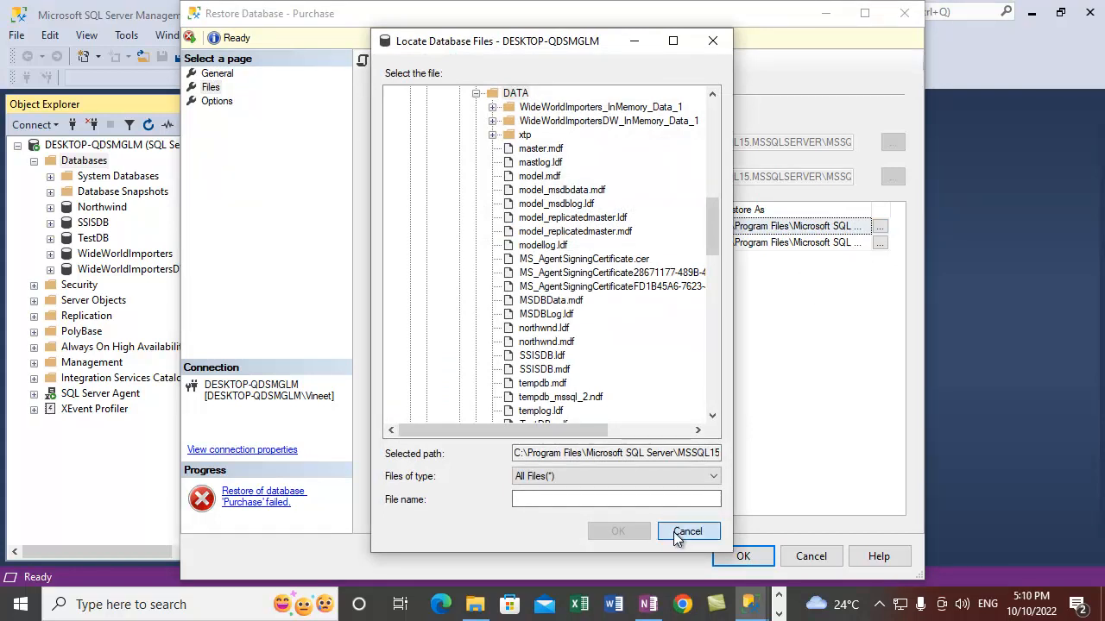
left_click(686, 531)
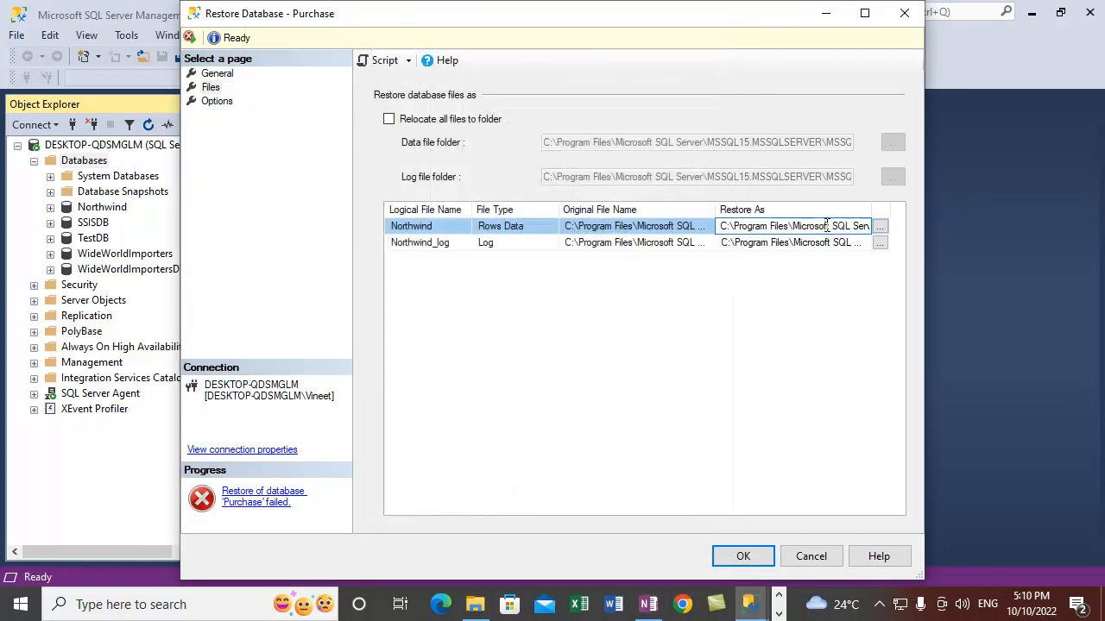
- Inspect the full Restore As path of the Northwind rows data file
key("Right")
key("Right")
key("Right")
key("Right")
key("Right")
key("Right")
key("Right")
key("Right")
key("Right")
key("Right")
key("Right")
key("Right")
key("Right")
key("Right")
key("Right")
key("Right")
key("Right")
key("Right")
key("Right")
key("Right")
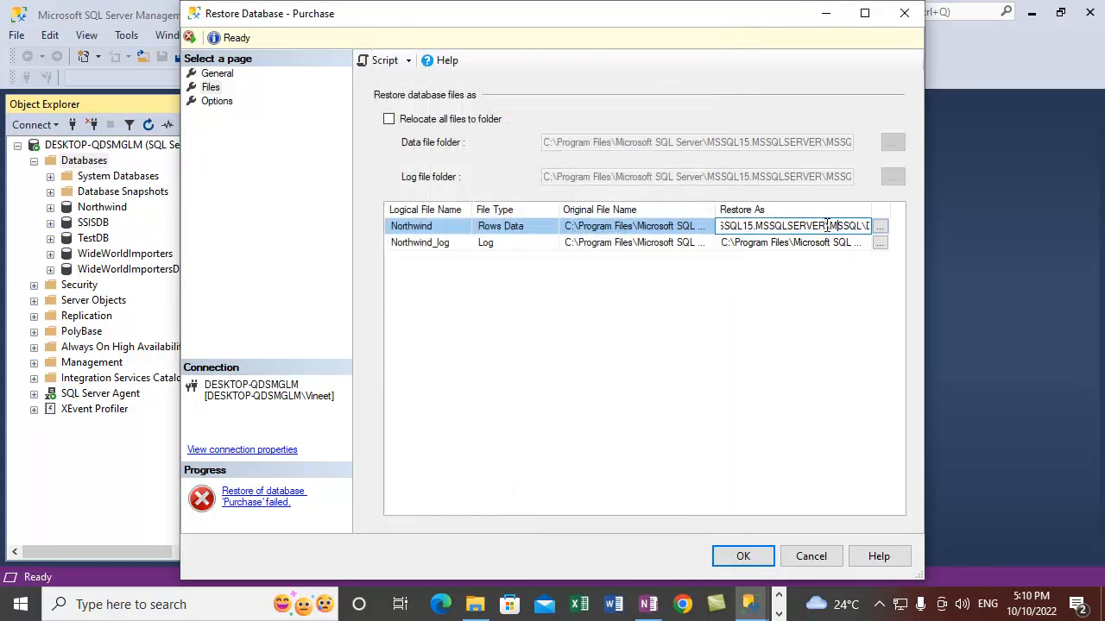
key("Right")
key("Right")
key("Right")
key("Right")
key("Right")
key("Right")
key("Right")
key("Right")
key("Right")
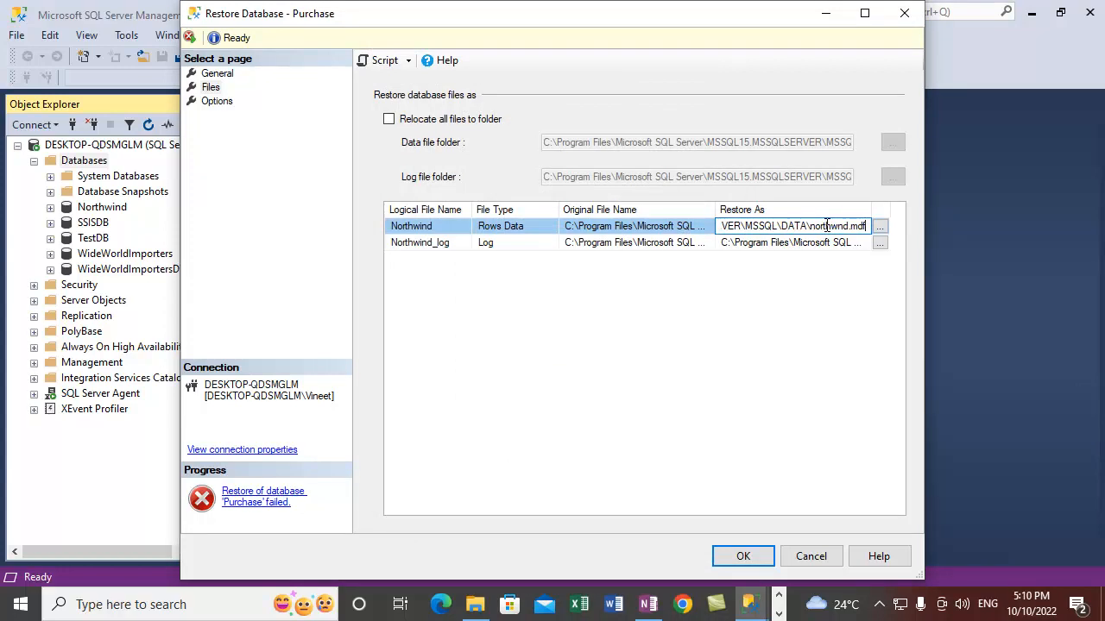
left_click(464, 241)
left_click(456, 227)
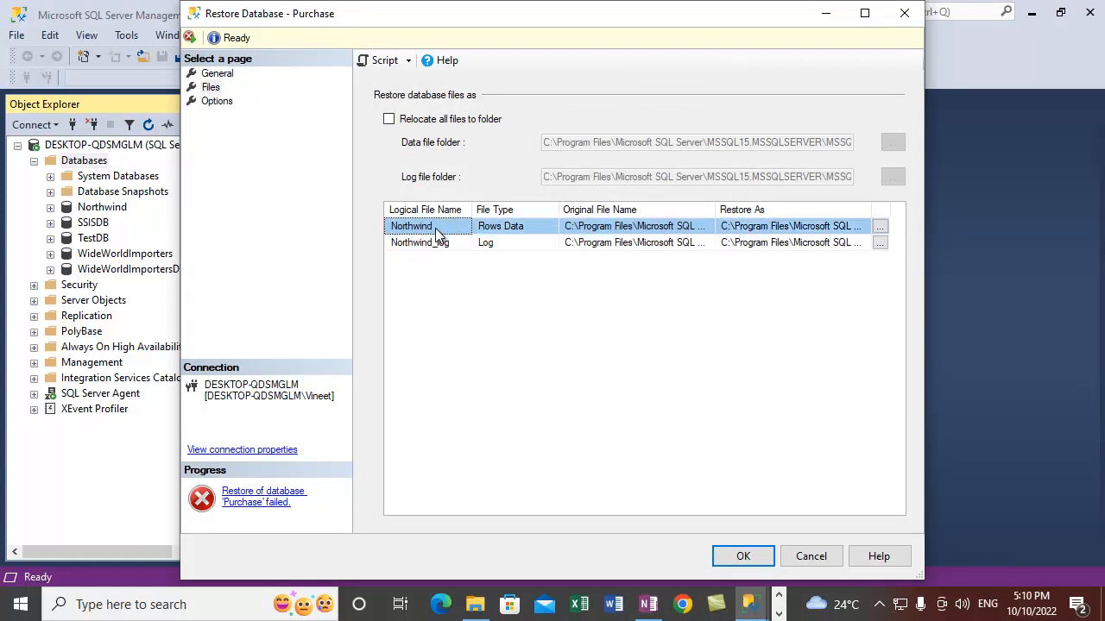
- Change the file name in the Northwind rows data file's Restore As path to Sales.mdf
left_click(826, 226)
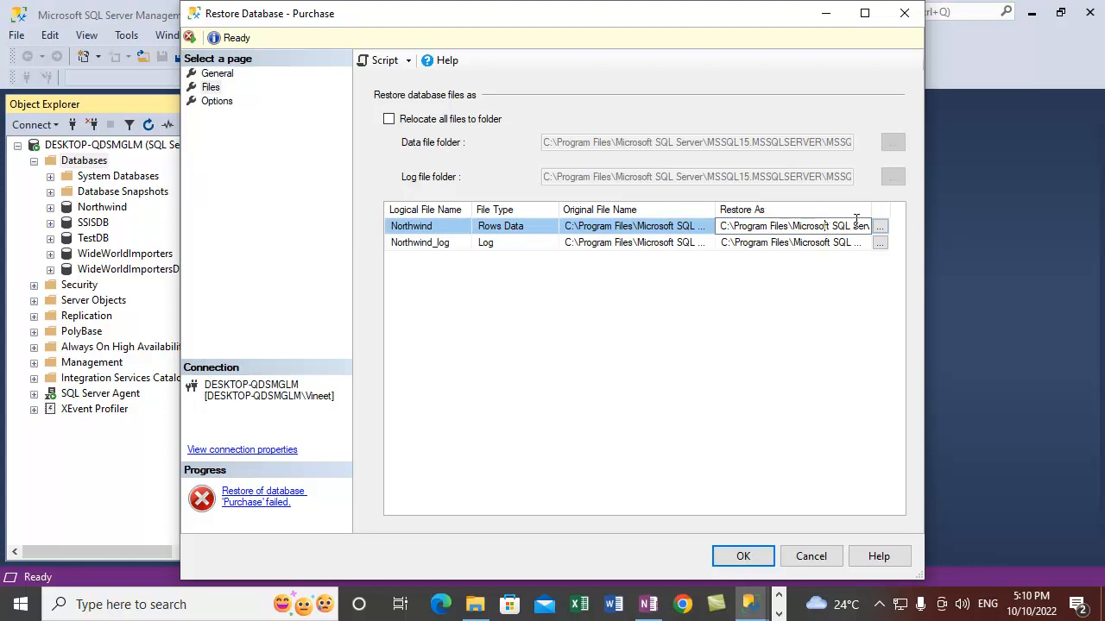
key("Right")
key("Right")
key("Right")
key("Right")
key("Right")
key("Right")
key("Right")
key("Right")
key("Right")
key("Right")
key("Right")
key("Right")
key("Right")
key("Right")
key("Right")
key("Right")
key("Right")
key("Right")
key("Right")
key("Right")
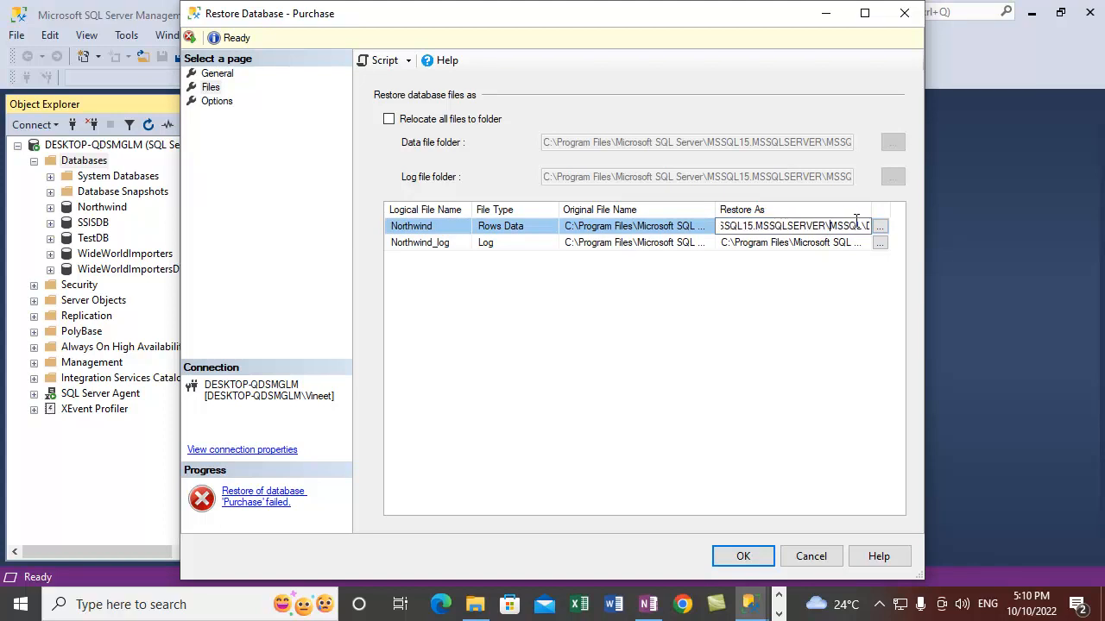
key("Right")
key("Right")
key("Right")
key("Right")
key("Right")
key("Right")
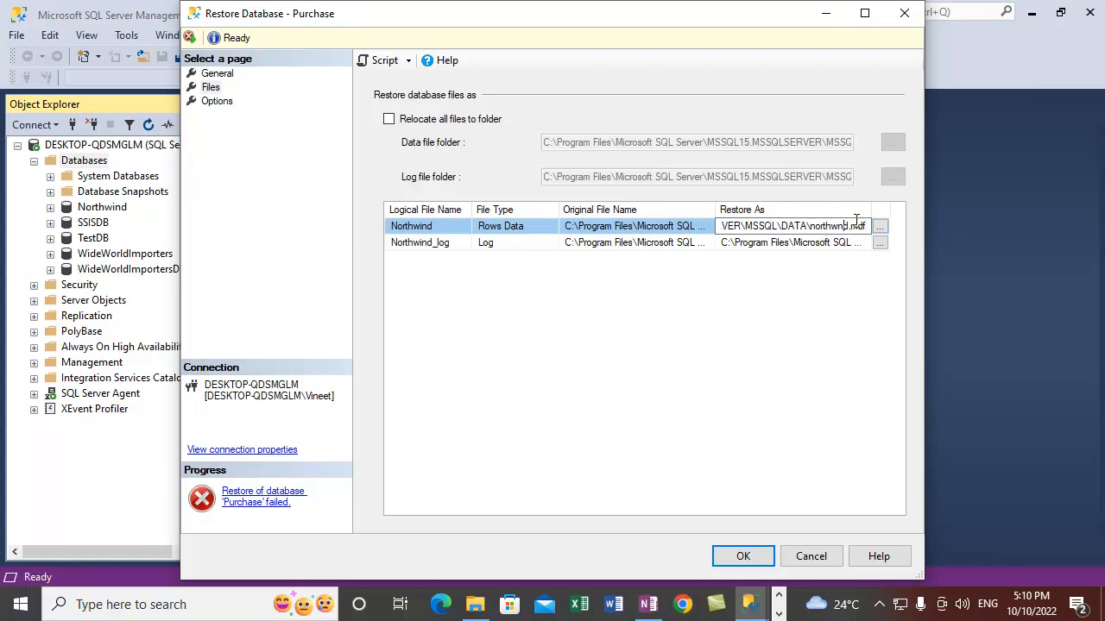
key("BackSpace")
key("BackSpace")
key("BackSpace")
key("BackSpace")
key("BackSpace")
key("BackSpace")
key("BackSpace")
key("BackSpace")
type("Sales")
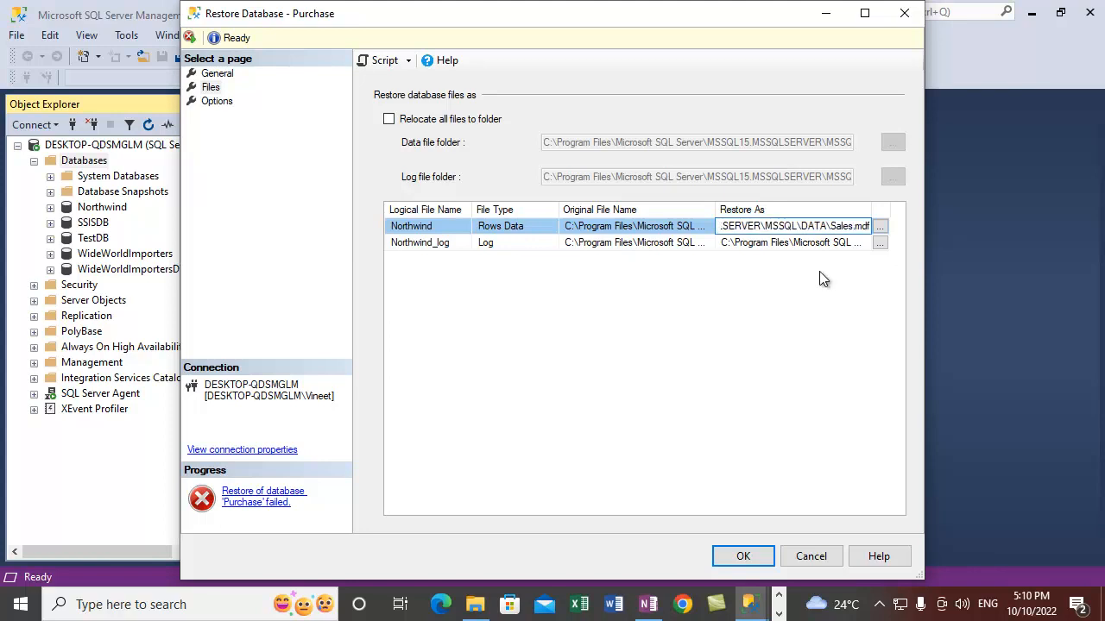
- Inspect the end of the Northwind_log file's Restore As path
left_click(839, 243)
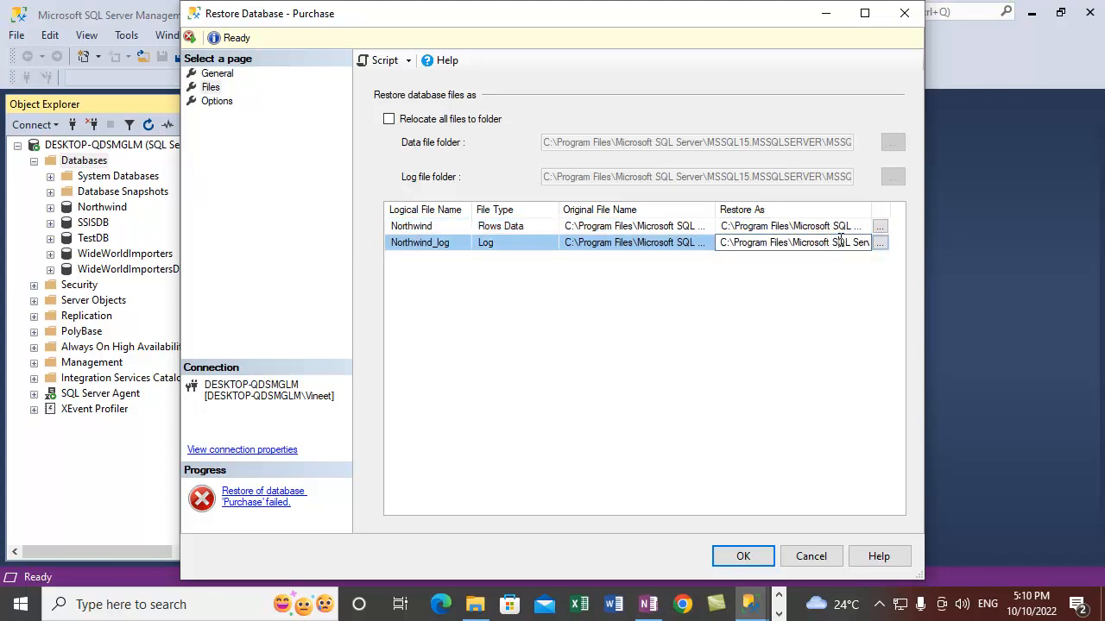
key("Right")
key("Right")
key("Right")
key("Right")
key("Right")
key("Right")
key("Right")
key("Right")
key("Right")
key("Right")
key("Right")
key("Right")
key("Right")
key("Right")
key("Right")
key("Right")
key("Right")
key("Right")
key("Right")
key("Right")
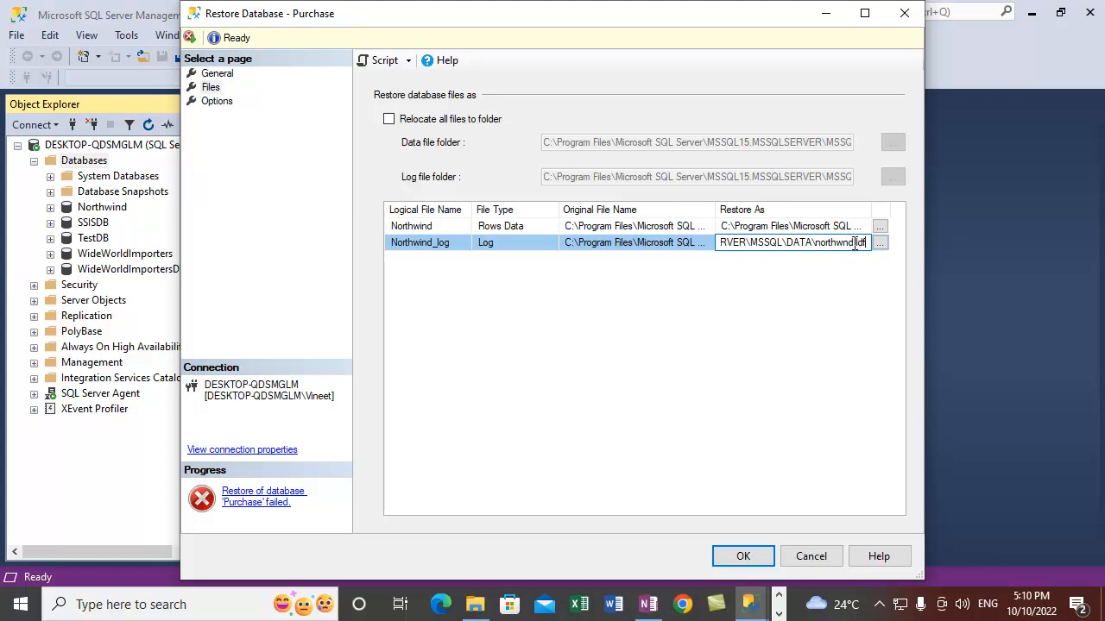
- Try the option to relocate all files to a folder and inspect the data file folder path
left_click(388, 119)
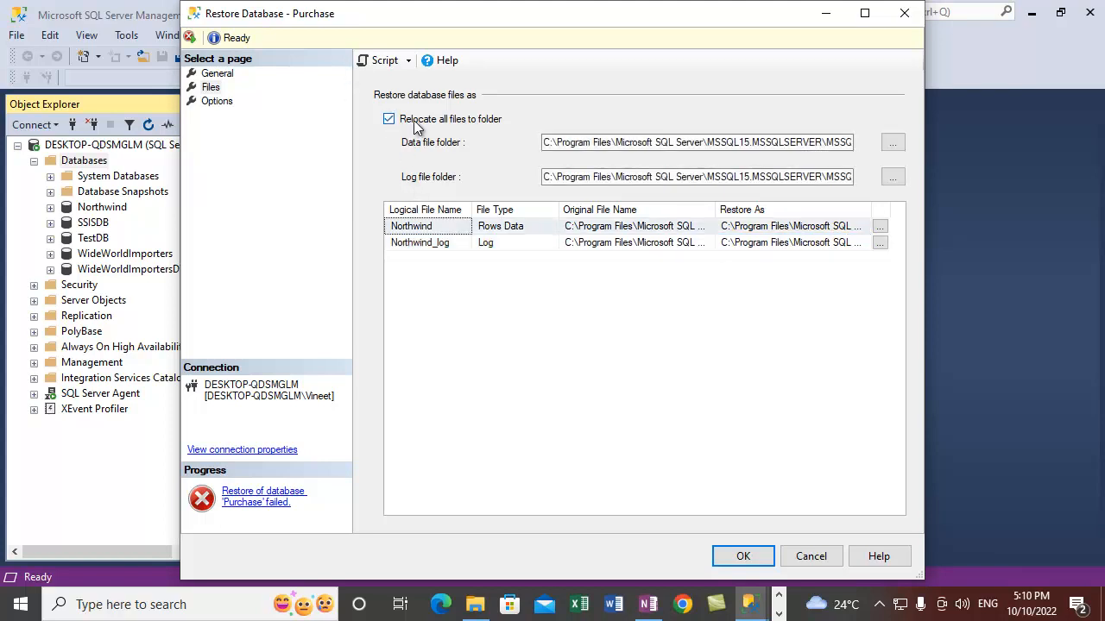
left_click(838, 242)
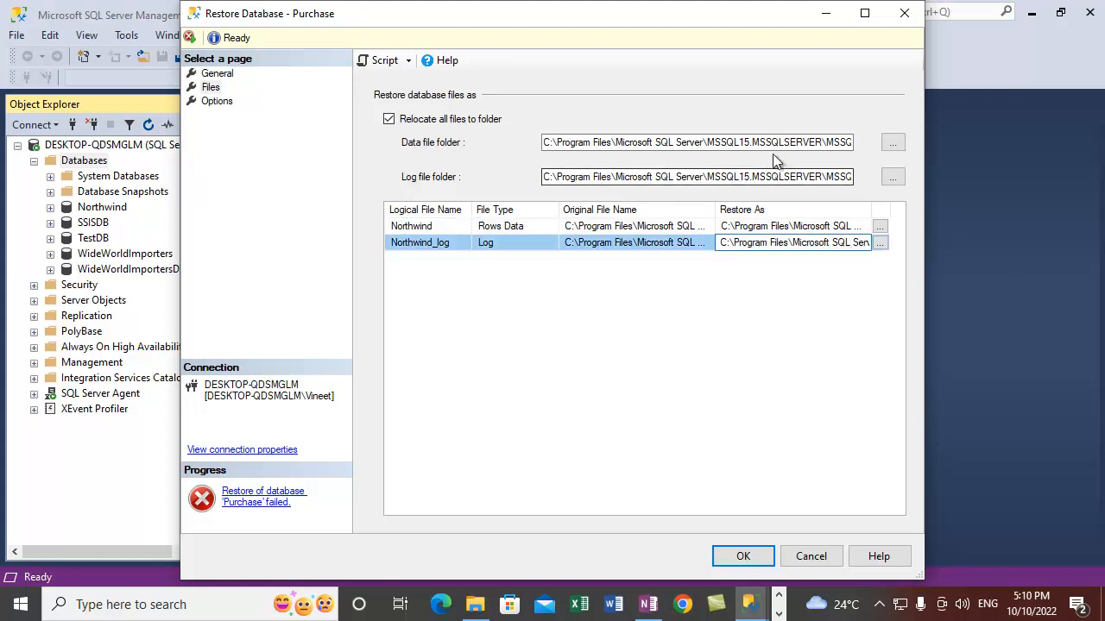
left_click_drag(781, 142, 915, 142)
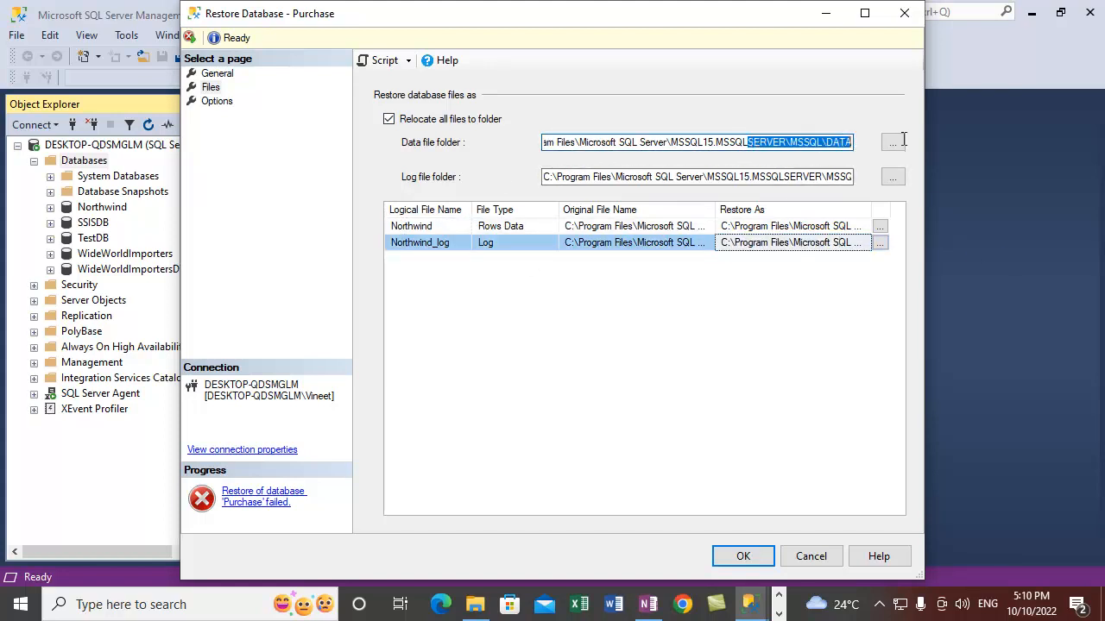
left_click(824, 242)
left_click(388, 119)
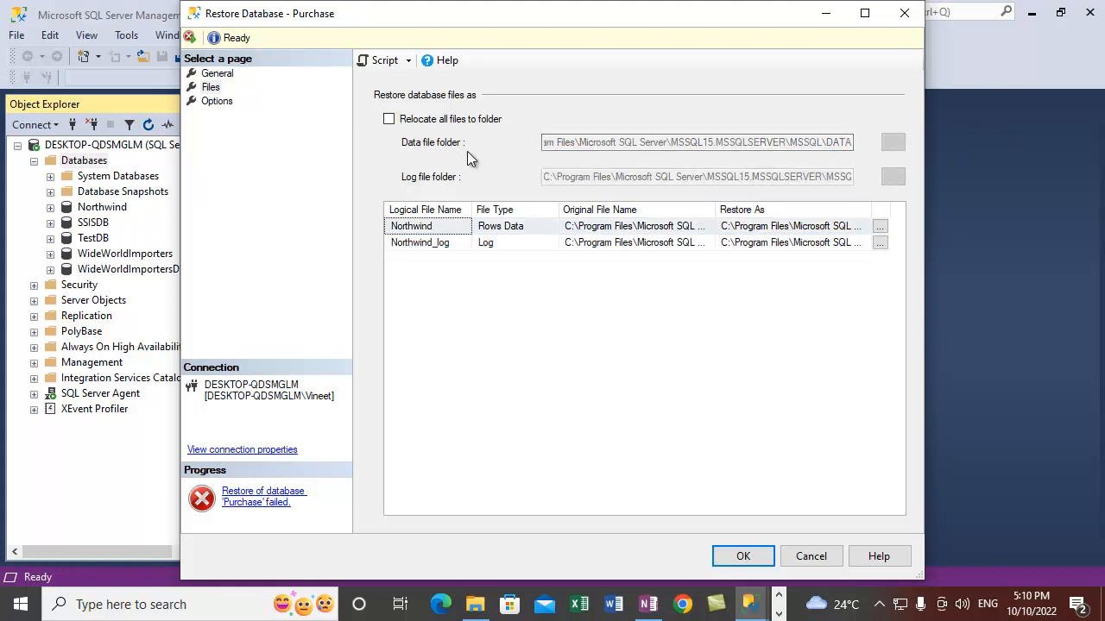
- Change the file name in the Northwind_log file's Restore As path to Purchase.ldf
left_click(828, 242)
key("Right")
key("Right")
key("Right")
key("Right")
key("Right")
key("Right")
key("Right")
key("Right")
key("Right")
key("Right")
key("Right")
key("Right")
key("Right")
key("Right")
key("Right")
key("Right")
key("Right")
key("Right")
key("Right")
key("Right")
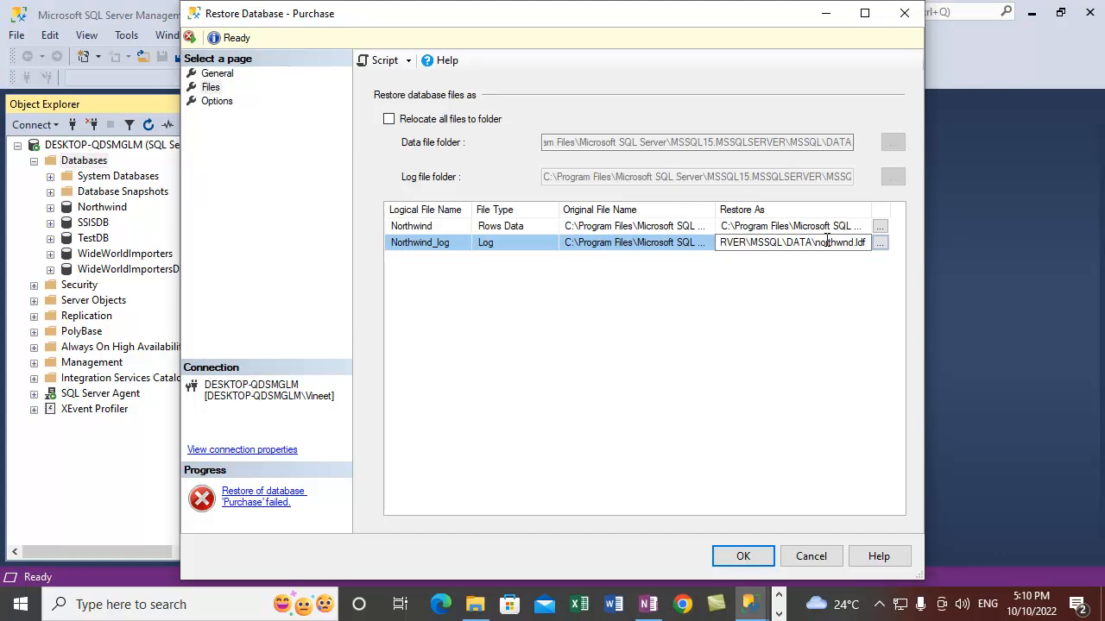
key("BackSpace")
key("BackSpace")
key("BackSpace")
key("BackSpace")
key("BackSpace")
key("BackSpace")
key("BackSpace")
key("BackSpace")
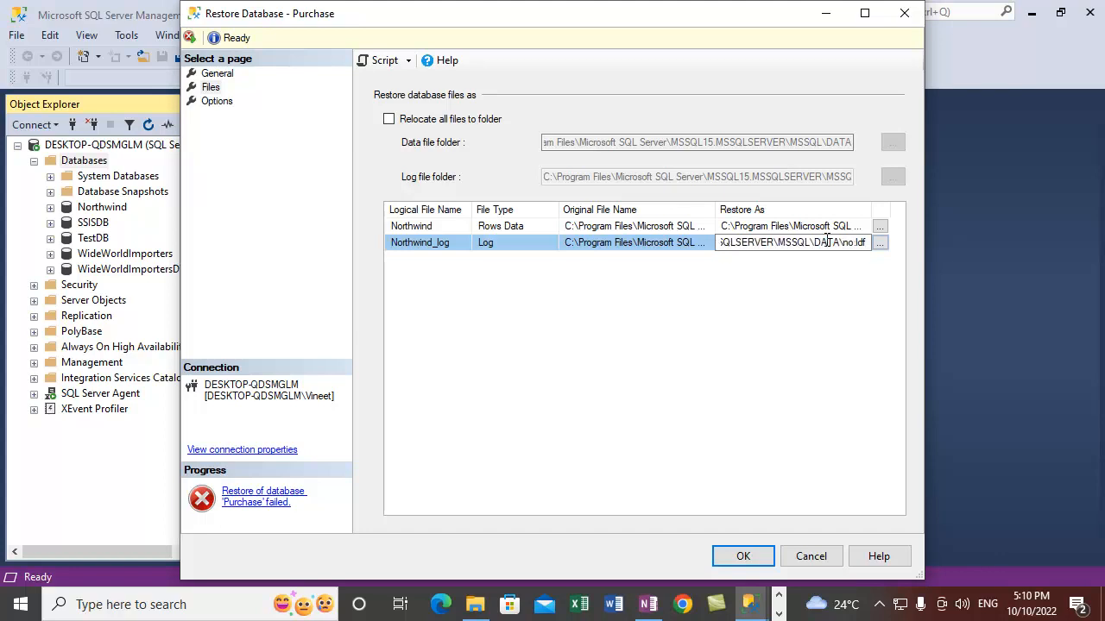
type("Sales")
key("BackSpace")
key("BackSpace")
key("BackSpace")
key("BackSpace")
key("BackSpace")
type("Purchase")
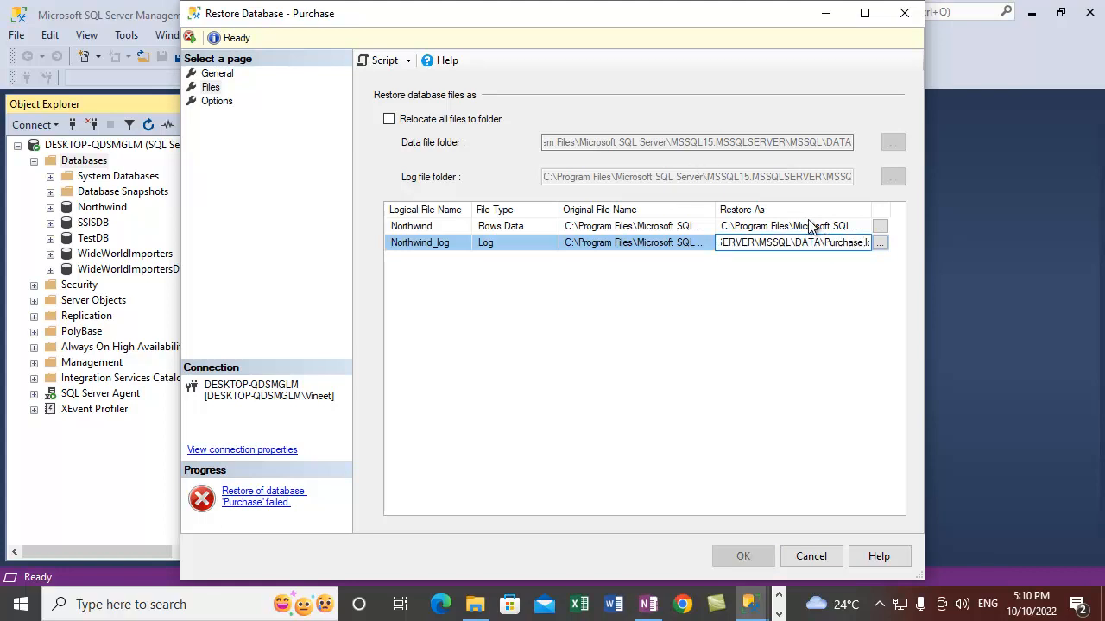
- Change the file name in the Northwind rows data file's Restore As path to Purchase.mdf
left_click(809, 225)
key("Right")
key("Right")
key("Right")
key("Right")
key("Right")
key("Right")
key("Right")
key("Right")
key("Right")
key("Right")
key("Right")
key("Right")
key("Right")
key("Right")
key("Right")
key("Right")
key("Right")
key("Right")
key("Right")
key("Right")
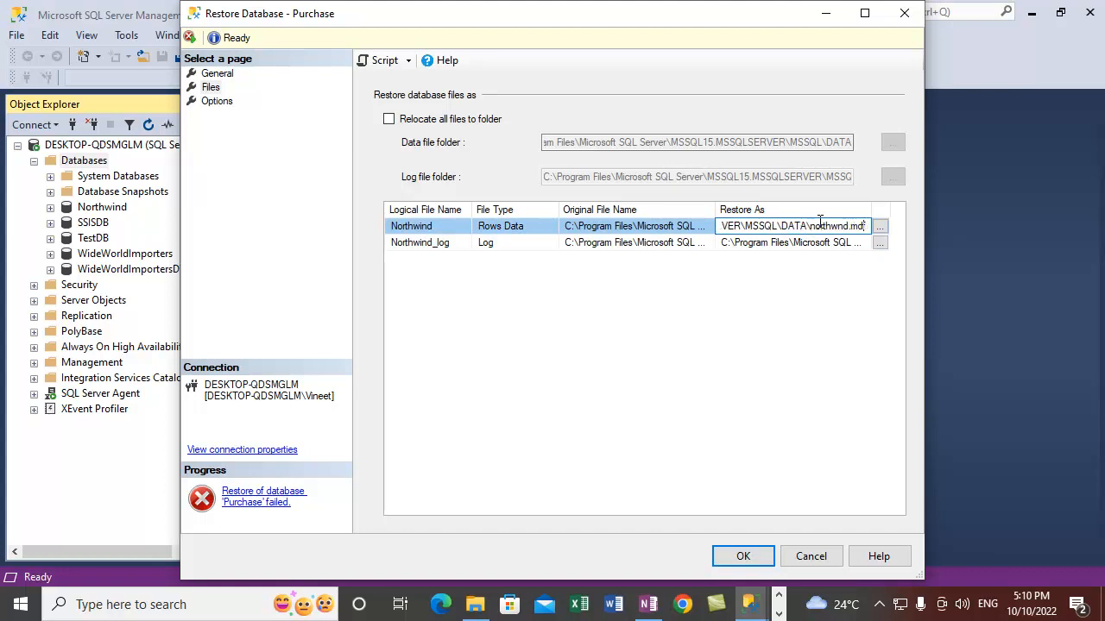
key("BackSpace")
key("BackSpace")
key("BackSpace")
key("BackSpace")
key("BackSpace")
key("BackSpace")
key("BackSpace")
key("BackSpace")
type("Purchase")
left_click(752, 373)
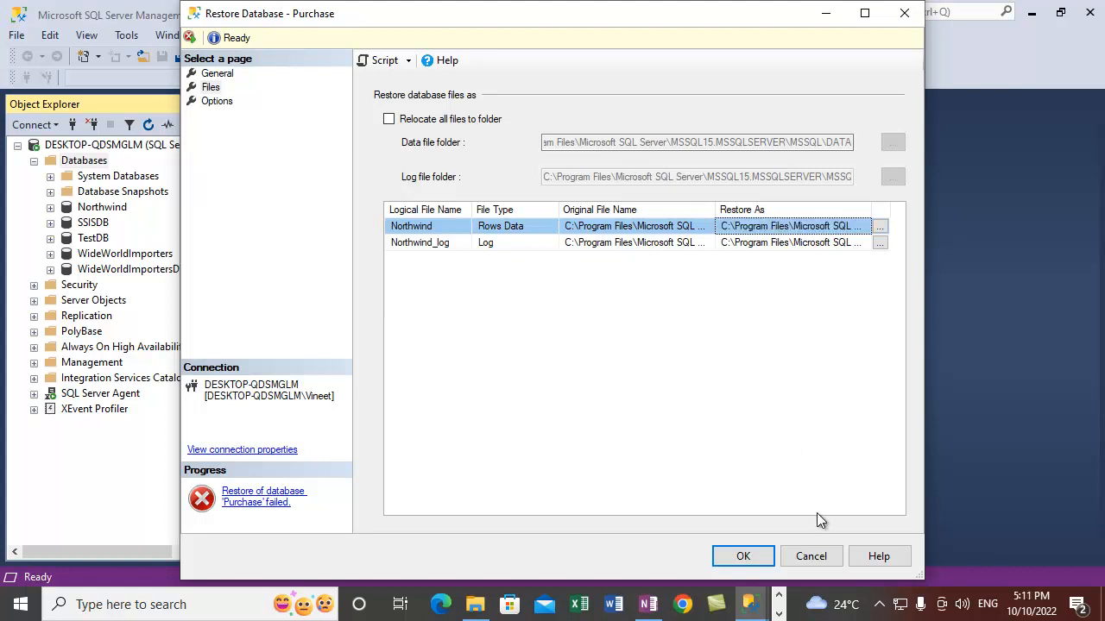
- Review the general restore settings and run the restore of the Northwind backup to the Purchase database
left_click(211, 74)
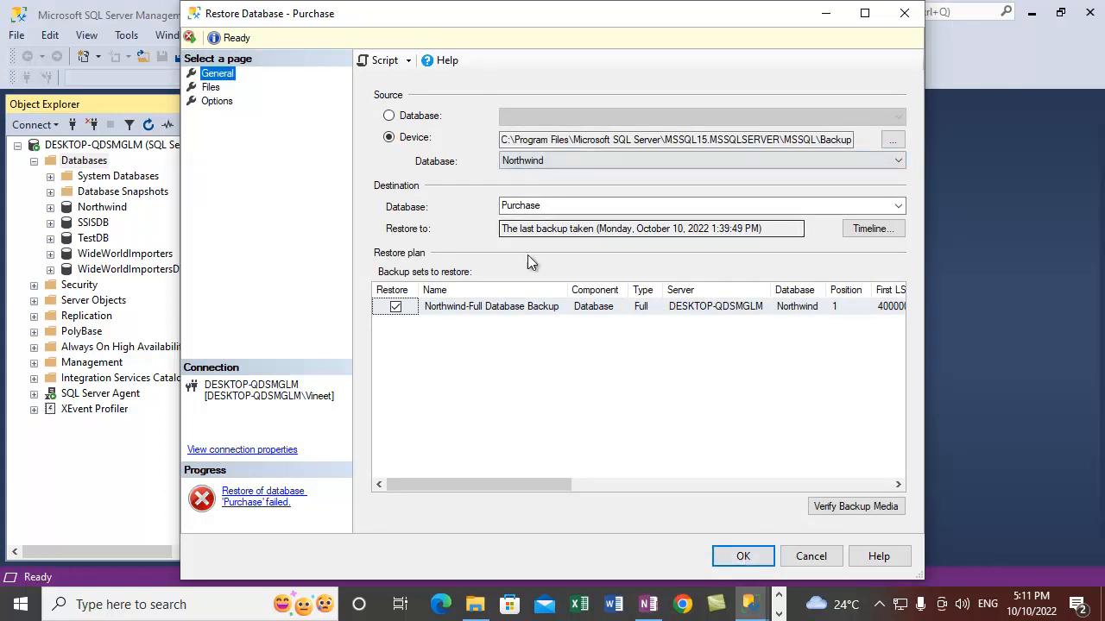
left_click(744, 558)
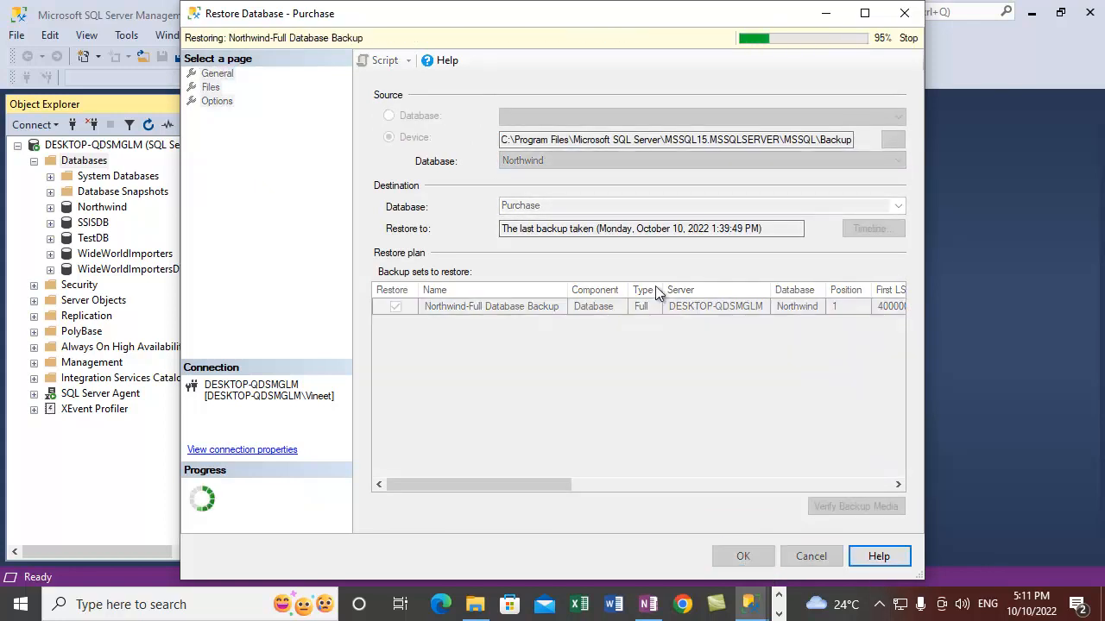
left_click(665, 370)
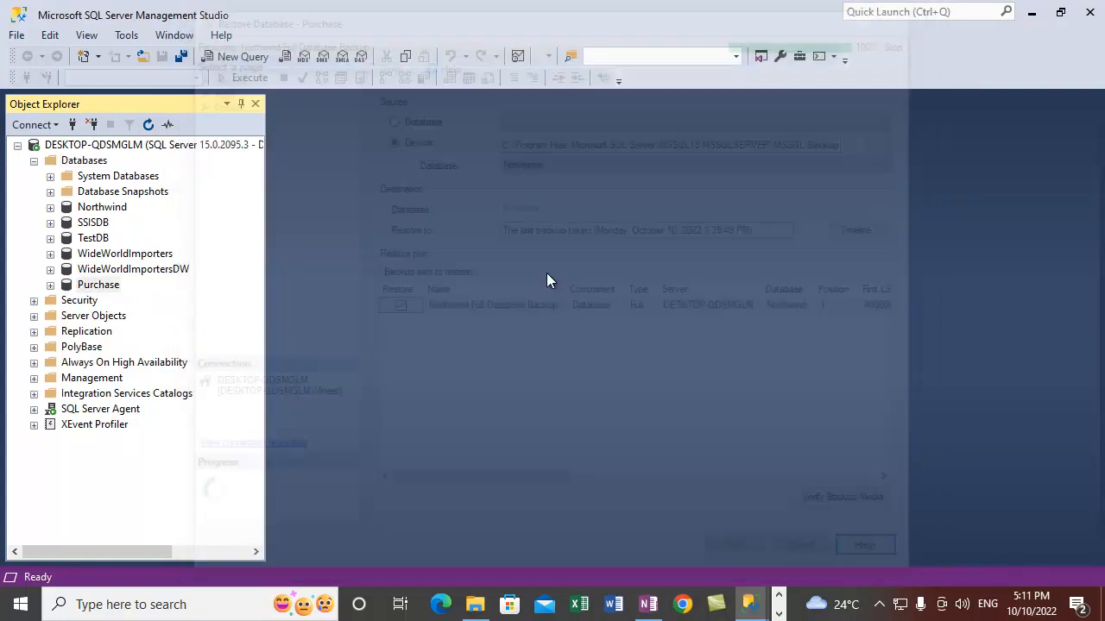
- Expand the restored Purchase database and look through its tables
left_click(50, 286)
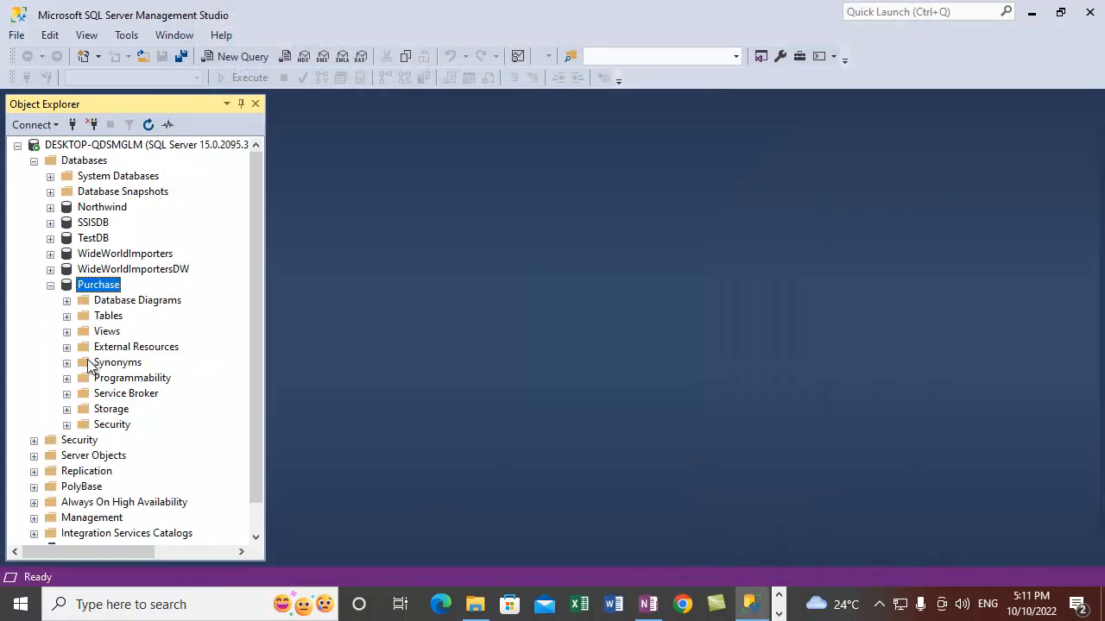
left_click(66, 316)
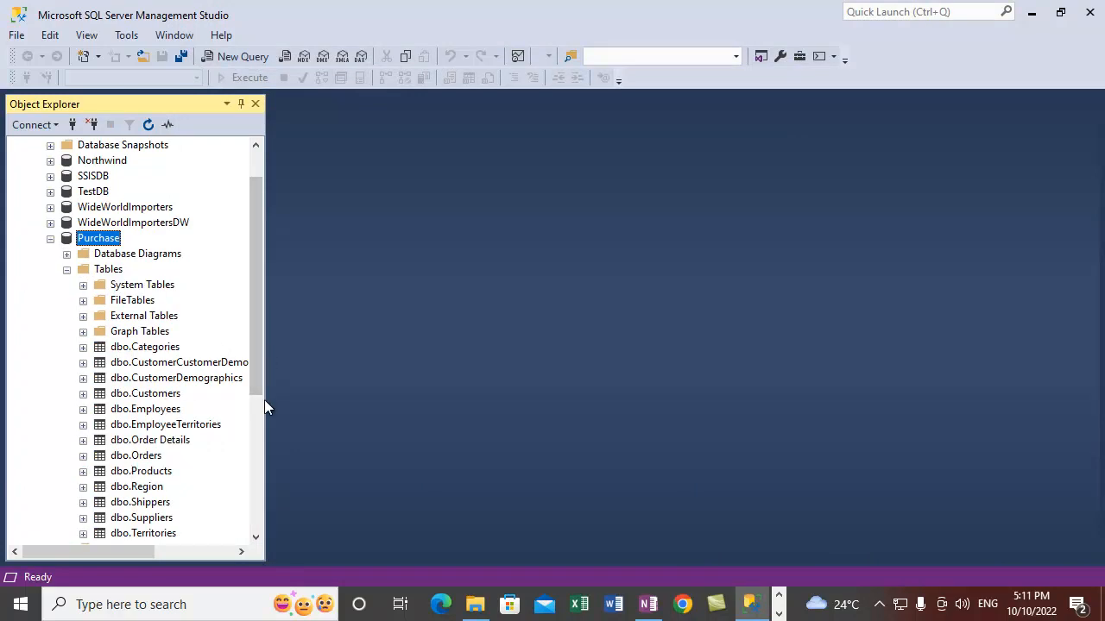
left_click_drag(251, 376, 256, 553)
left_click_drag(256, 499, 265, 338)
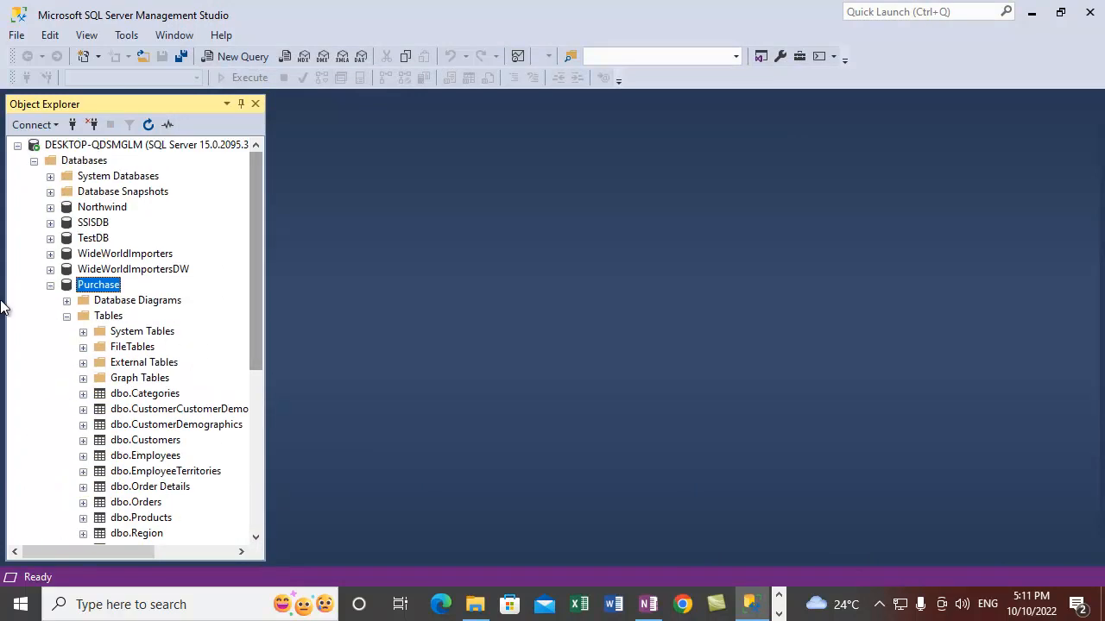
- Expand the Northwind database's tables for comparison with Purchase, and collapse the Northwind tree again
left_click(50, 208)
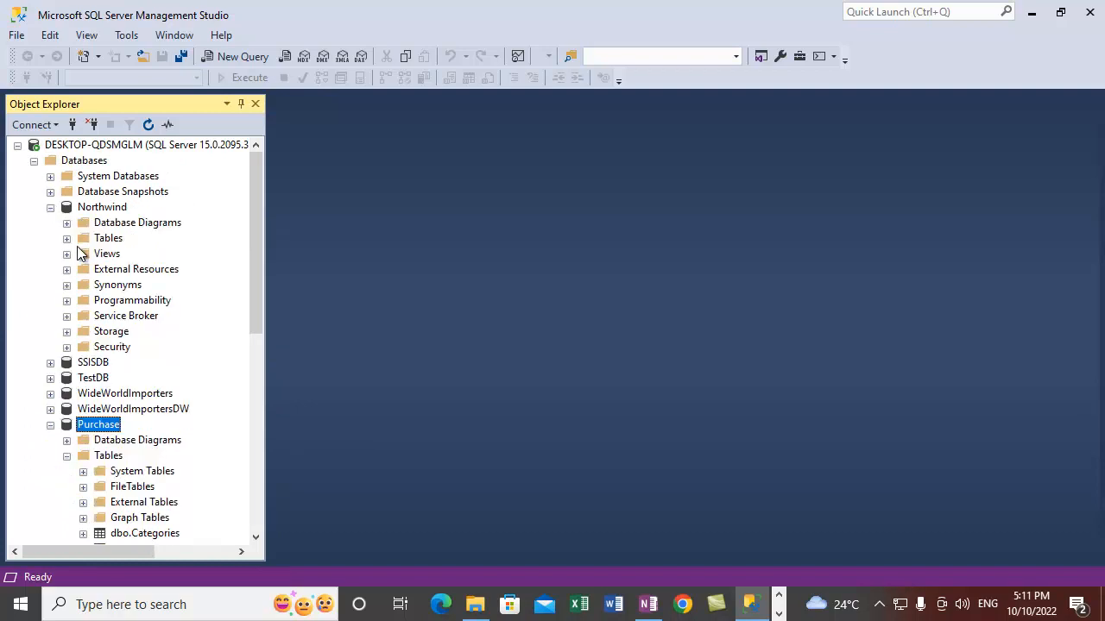
left_click(67, 238)
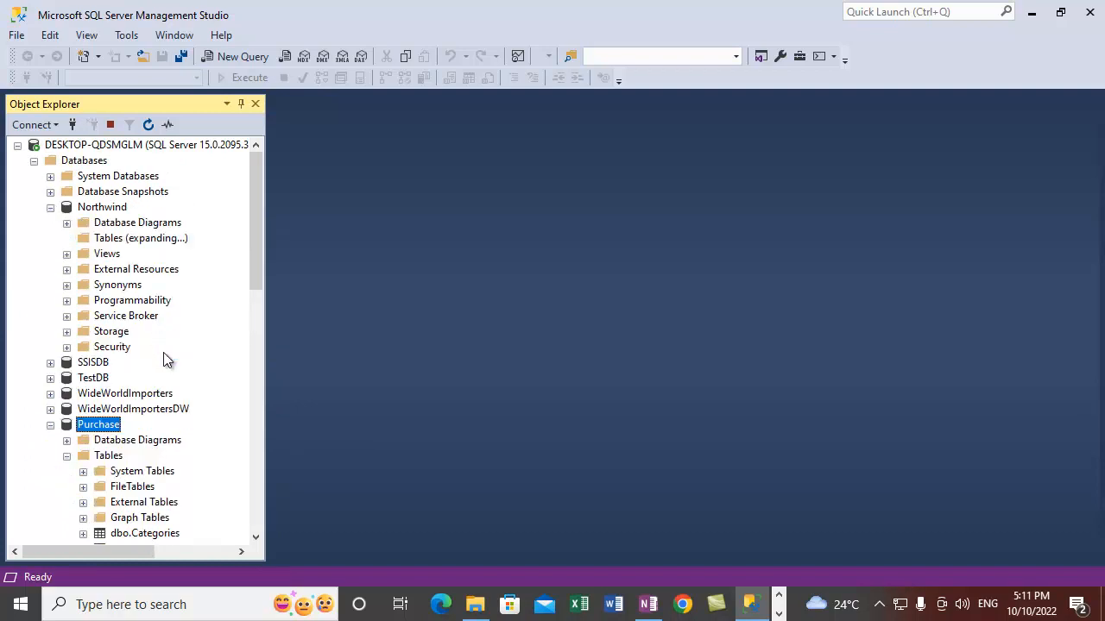
scroll(164, 353, "down", 2)
scroll(164, 353, "up", 2)
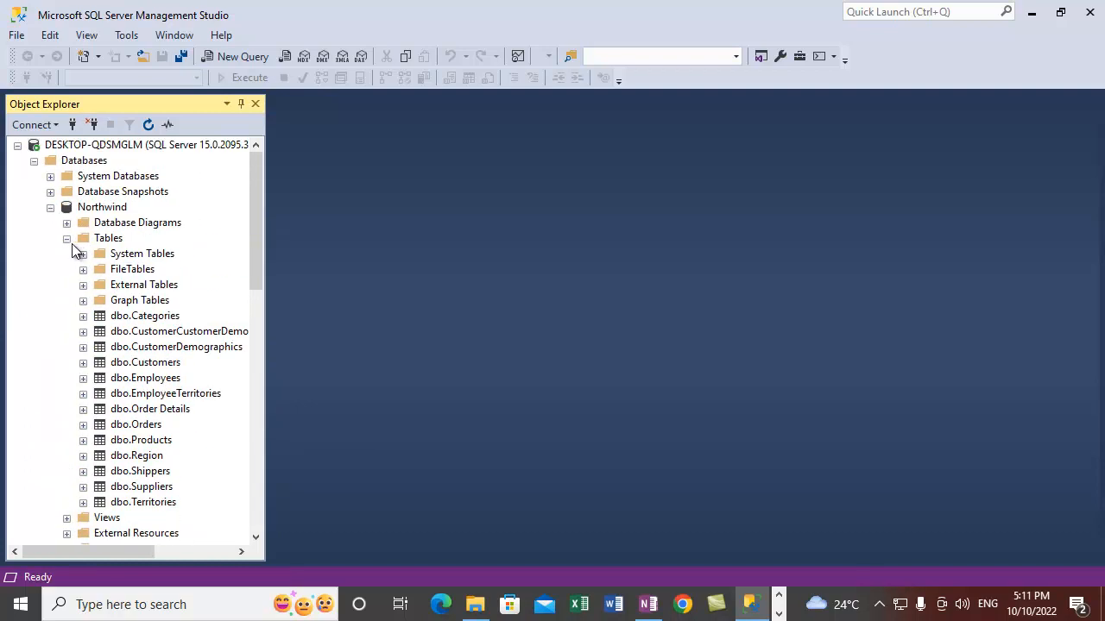
left_click(66, 238)
left_click(63, 208)
left_click(50, 208)
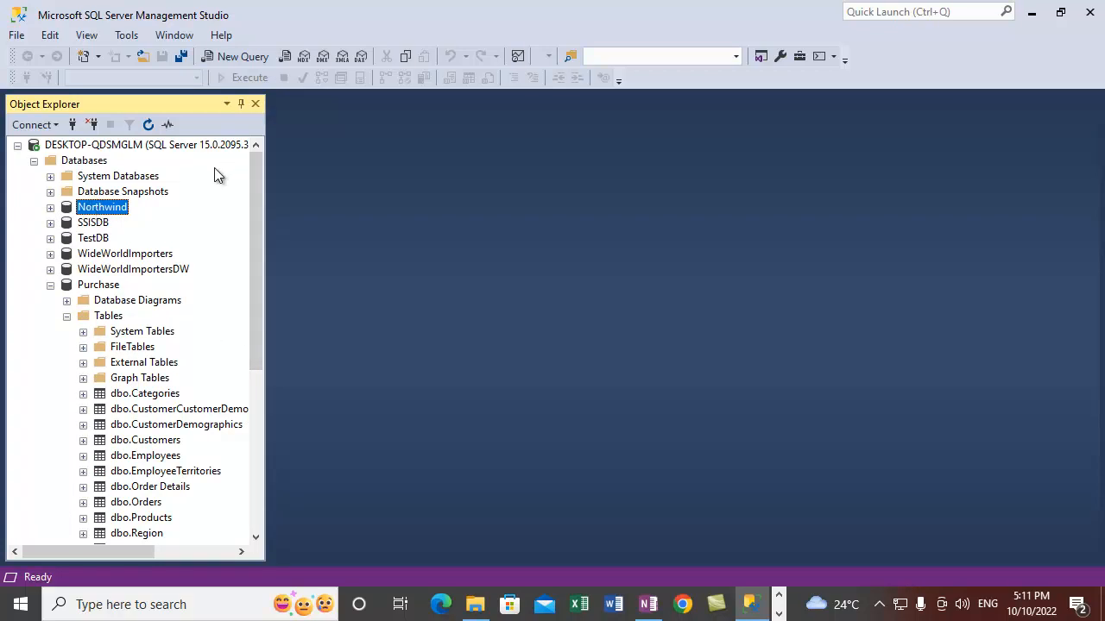
- Look over the Purchase database's tables once more and leave its tree collapsed
left_click(51, 286)
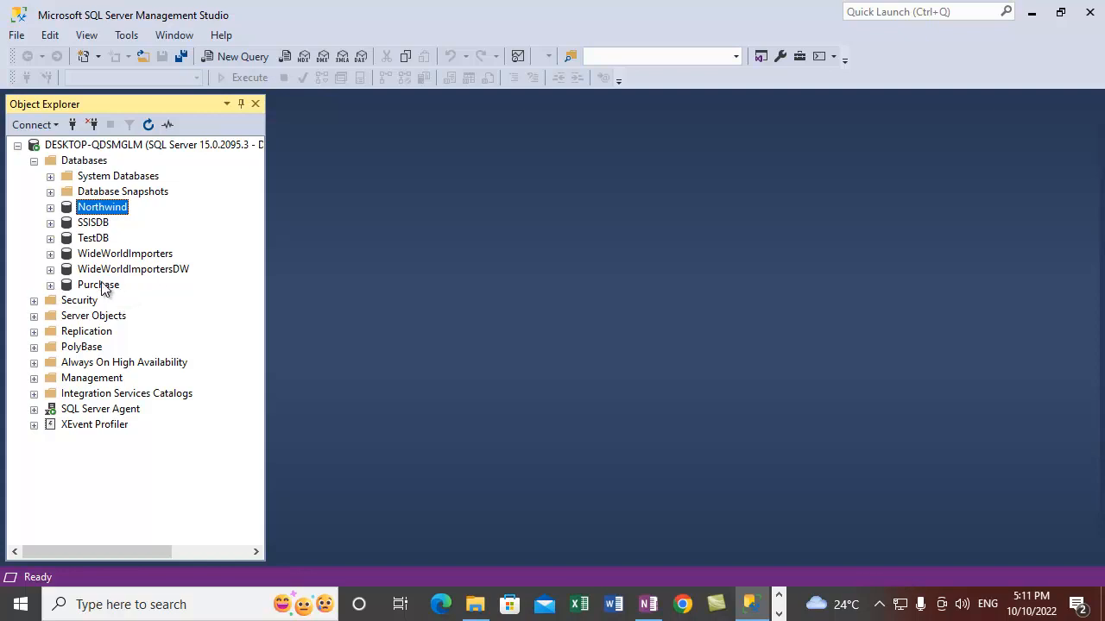
left_click(117, 287)
left_click(51, 285)
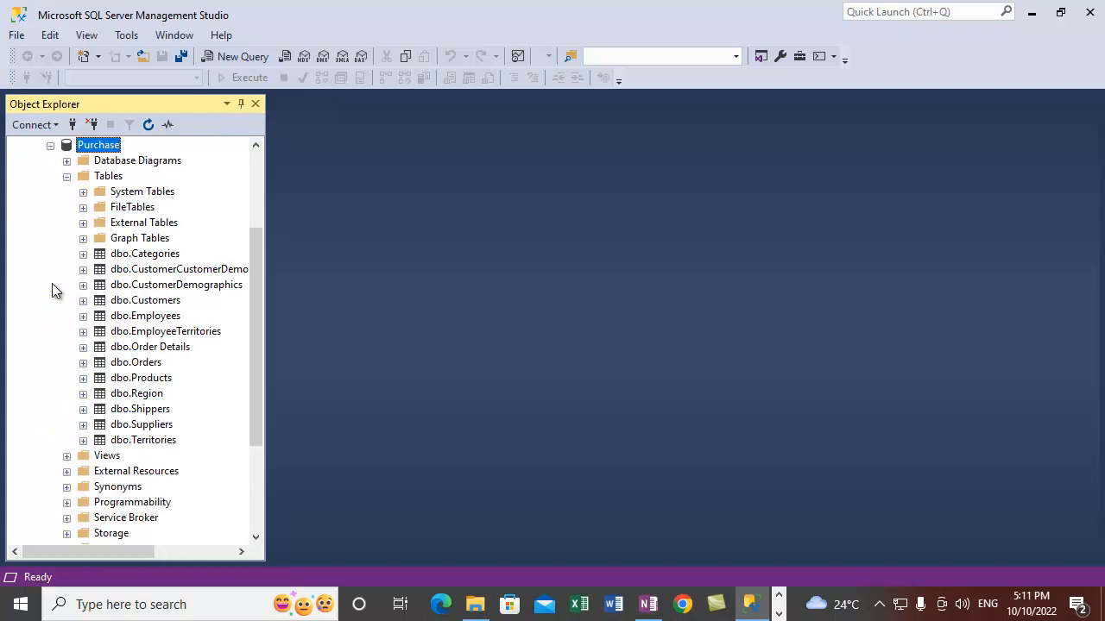
scroll(165, 241, "up", 2)
left_click(50, 238)
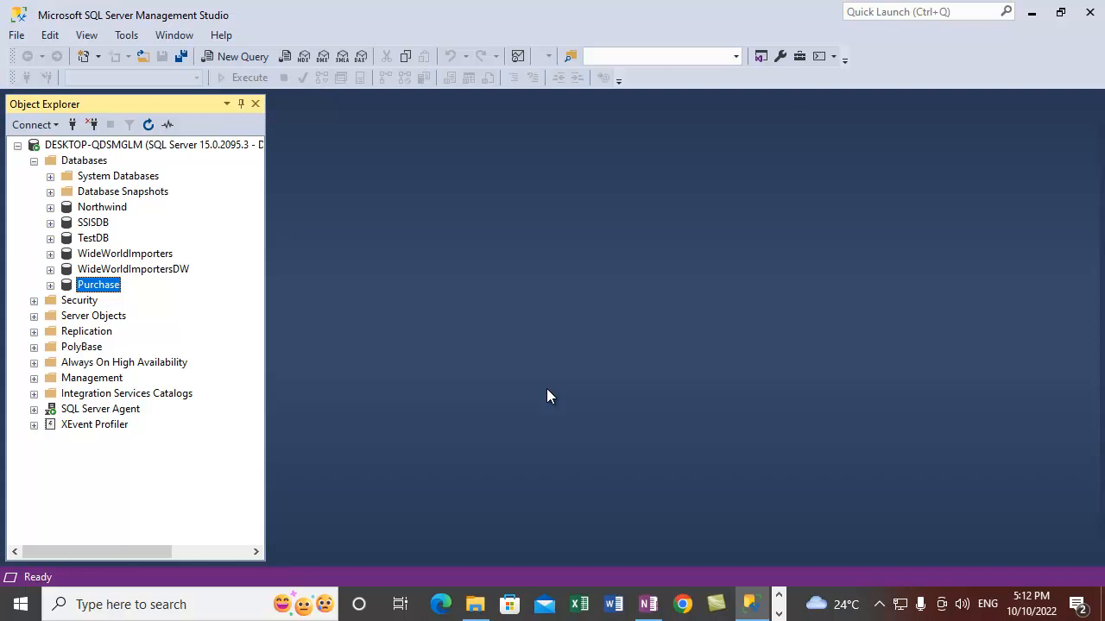
left_click(779, 614)
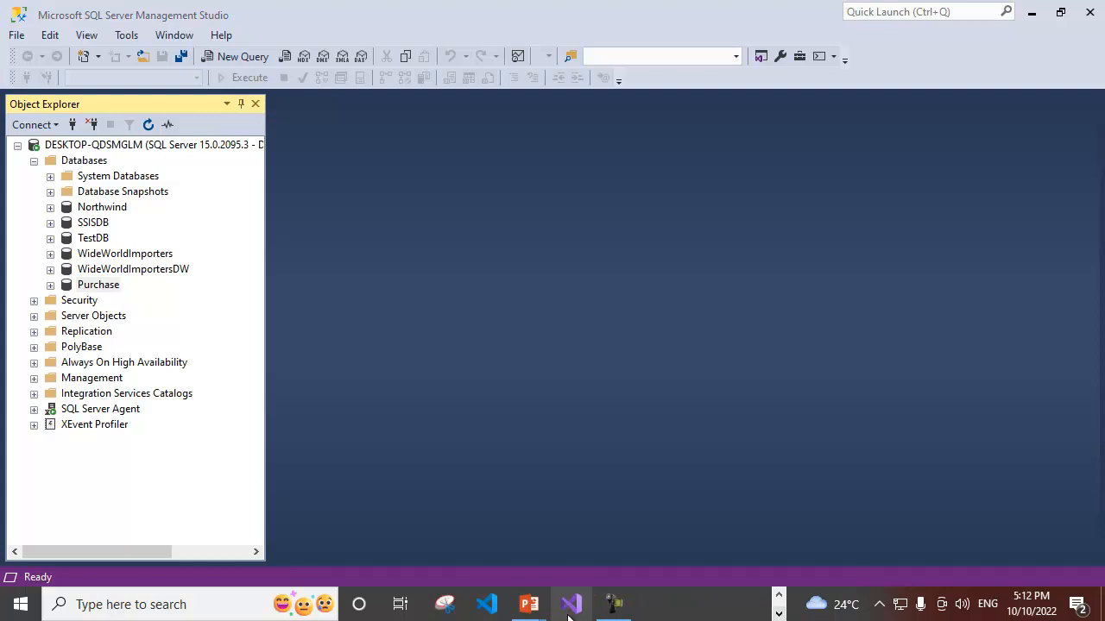